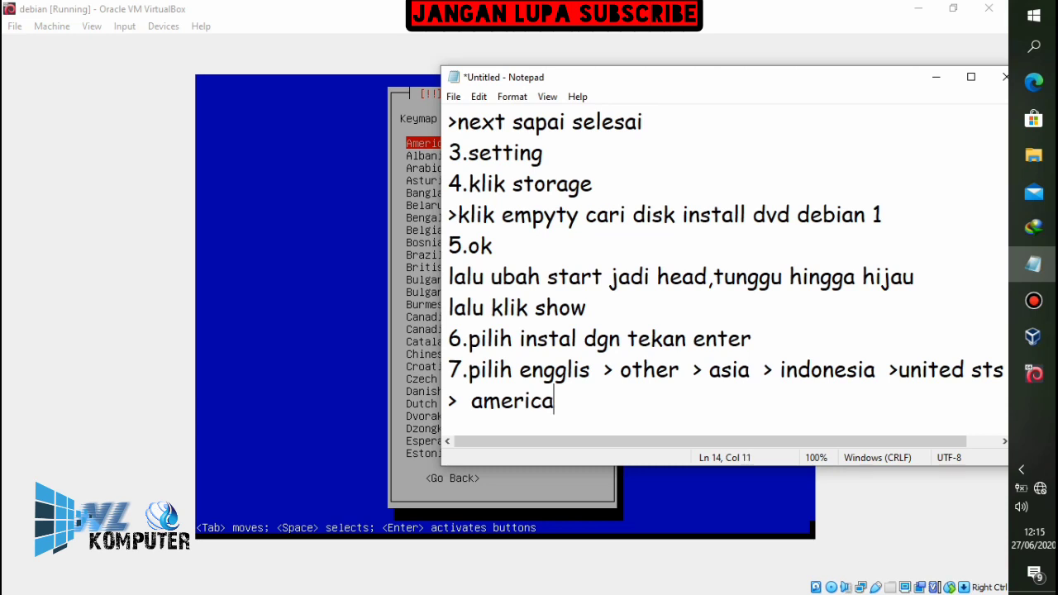
# Finish the '> american english' note and confirm American English as the installer keymap
pyautogui.write('glish')
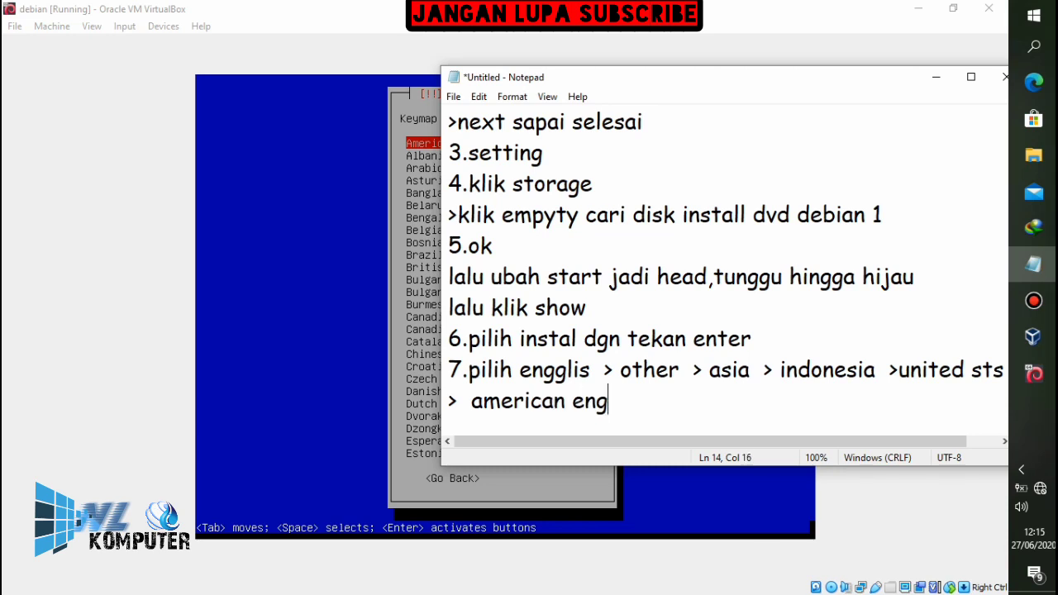
pyautogui.click(843, 22)
pyautogui.press('Return')
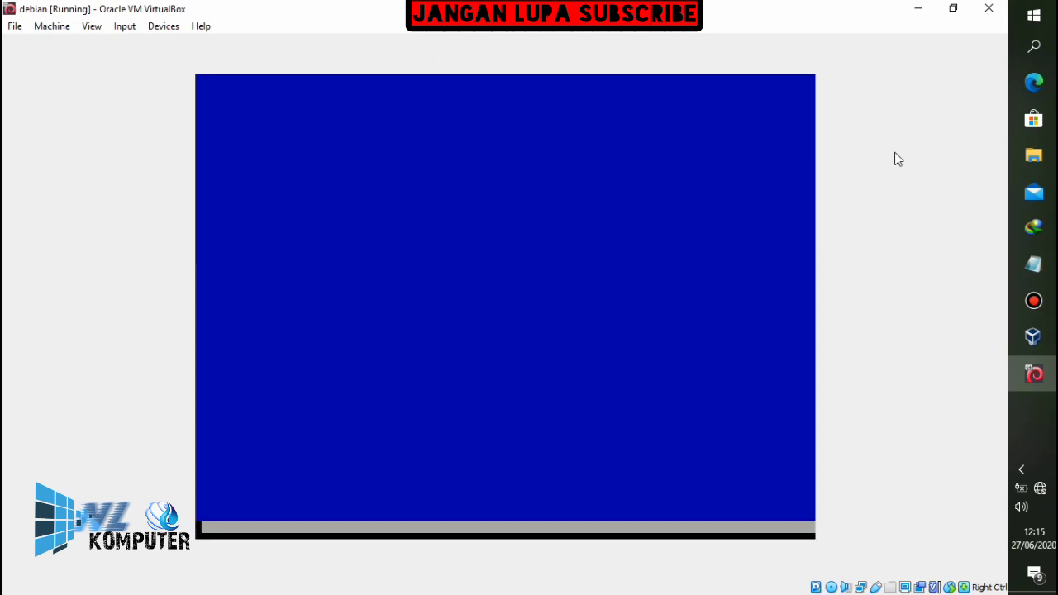
# Add a 'prosess....' line to the notes and return to the loading installer
pyautogui.click(1032, 264)
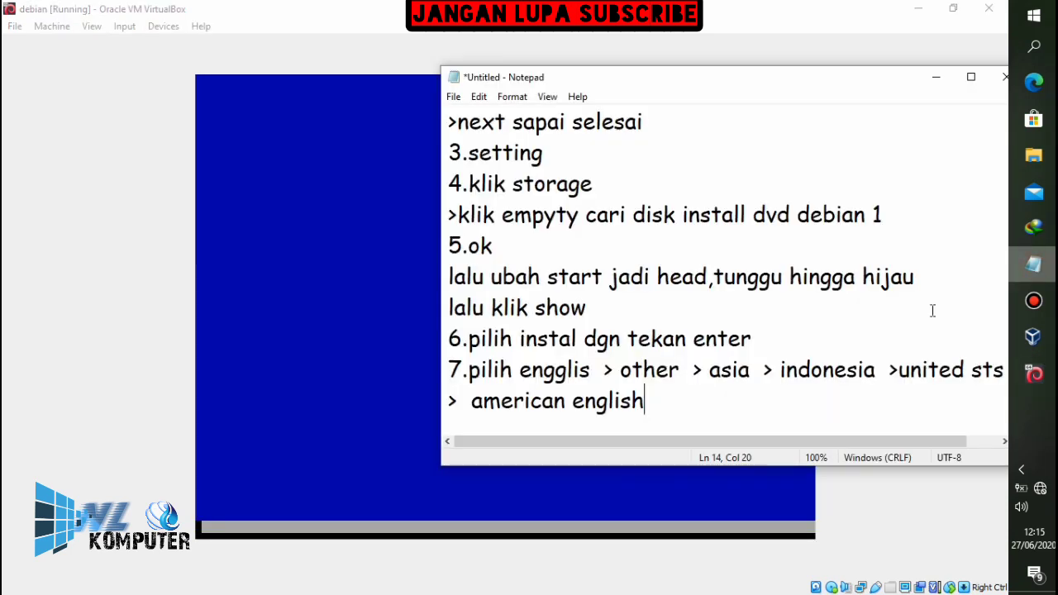
pyautogui.press('Return')
pyautogui.write('prosess')
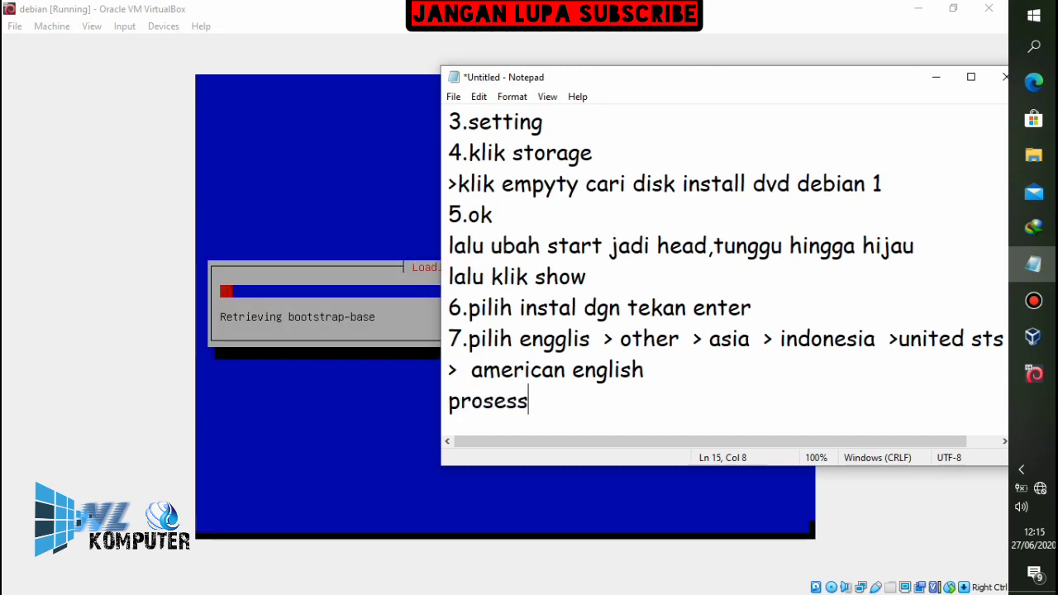
pyautogui.write('e')
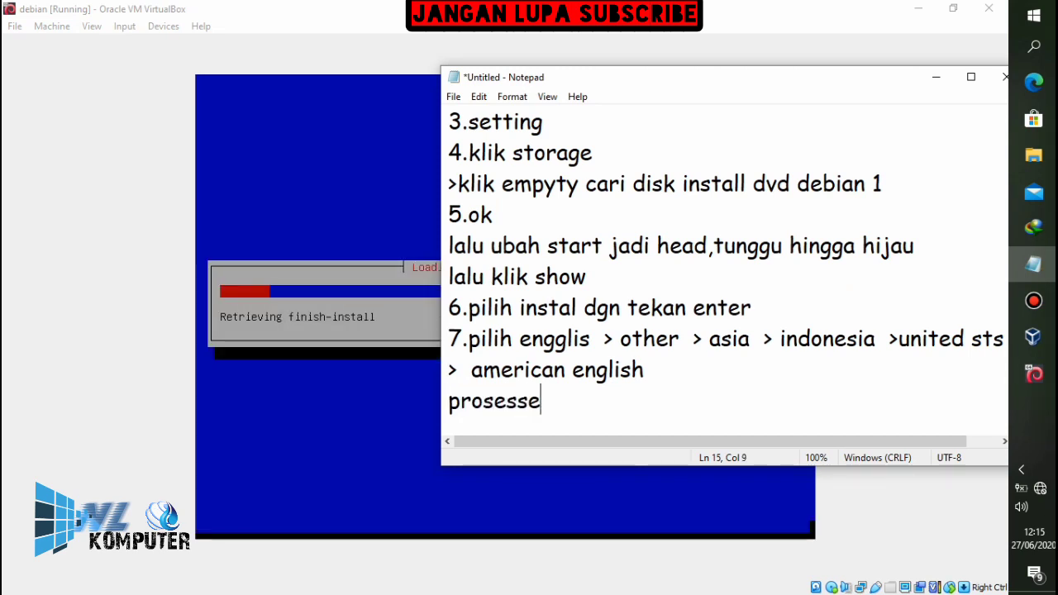
pyautogui.press('BackSpace')
pyautogui.write('....')
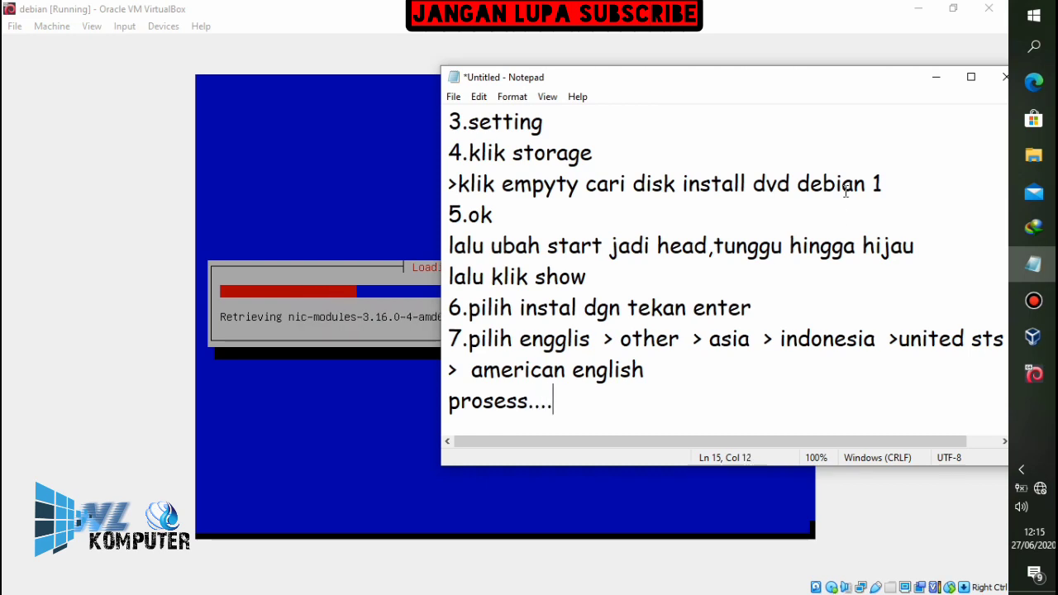
pyautogui.click(731, 51)
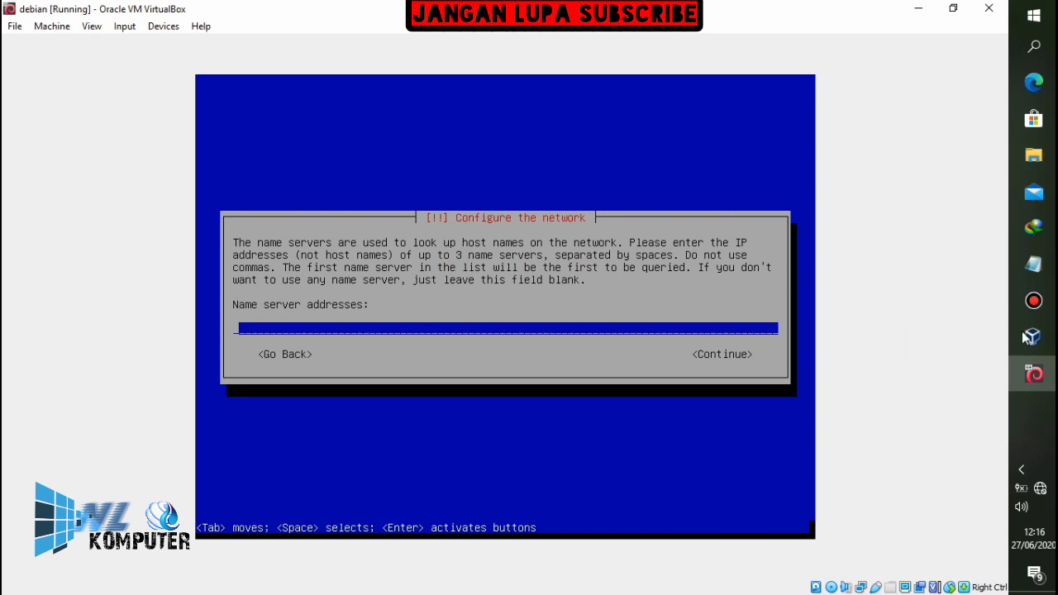
# Add the note 'name server kita isi debian' on a new line
pyautogui.click(1032, 270)
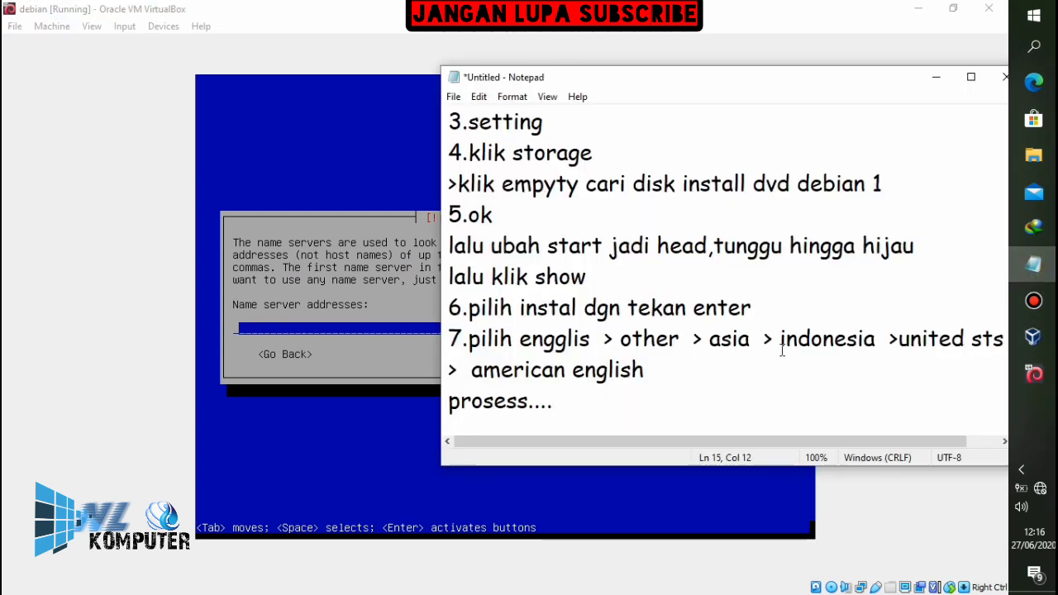
pyautogui.press('Return')
pyautogui.write('name ser')
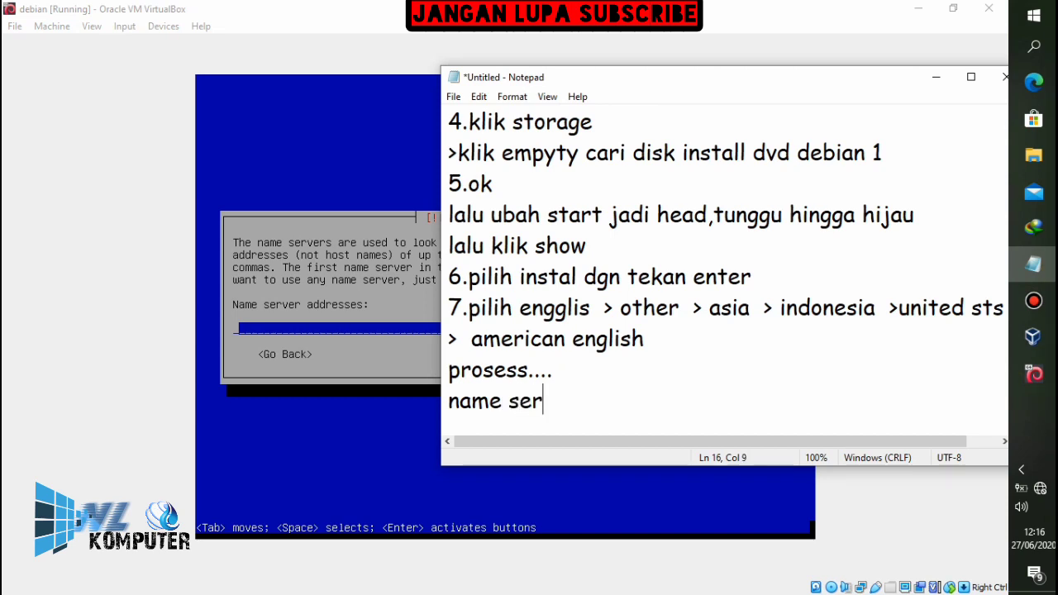
pyautogui.write('ver')
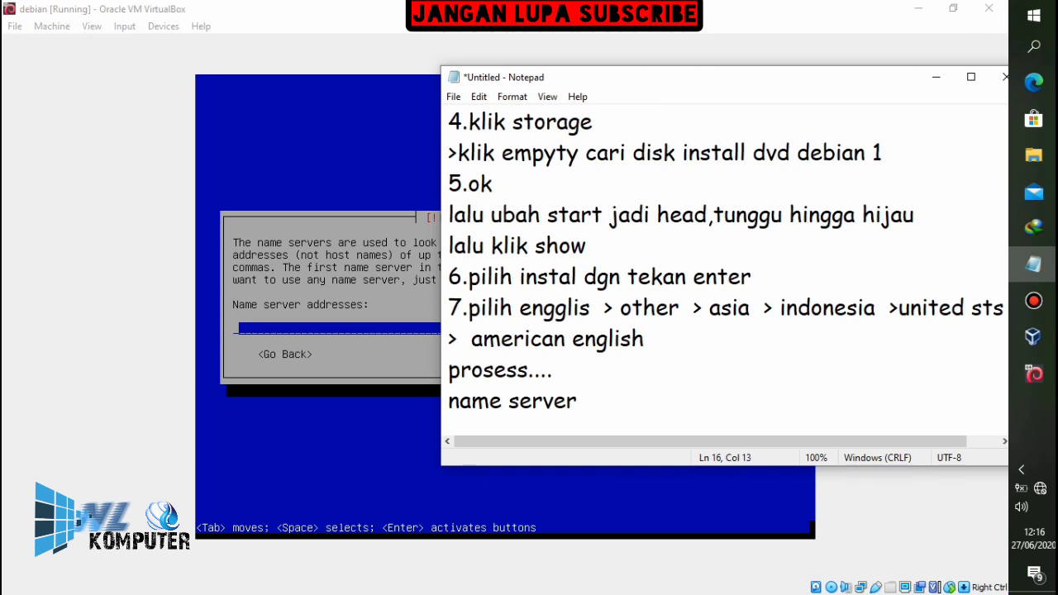
pyautogui.write('kita isi debian')
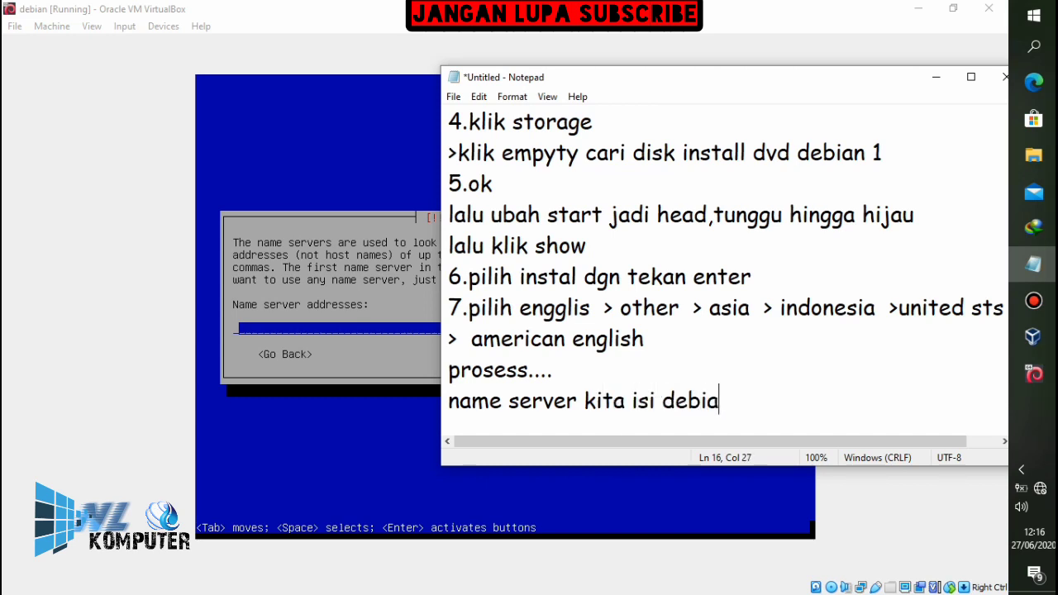
pyautogui.press('BackSpace')
pyautogui.press('BackSpace')
pyautogui.press('BackSpace')
pyautogui.write('ian')
# Enter 'debian' as the name server address and continue to the hostname prompt
pyautogui.click(769, 40)
pyautogui.write('debian')
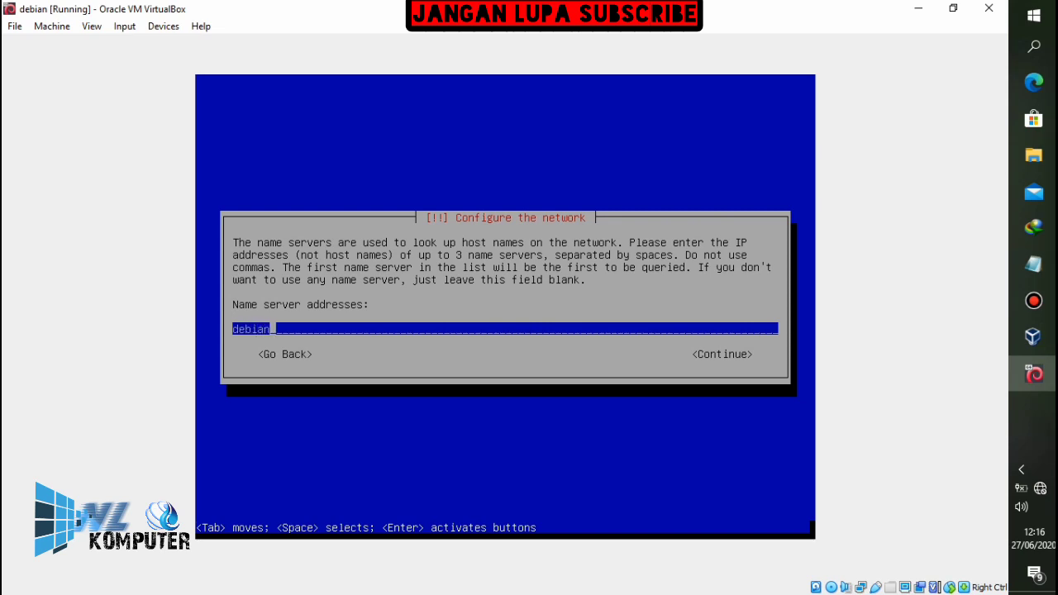
pyautogui.press('Tab')
pyautogui.press('Return')
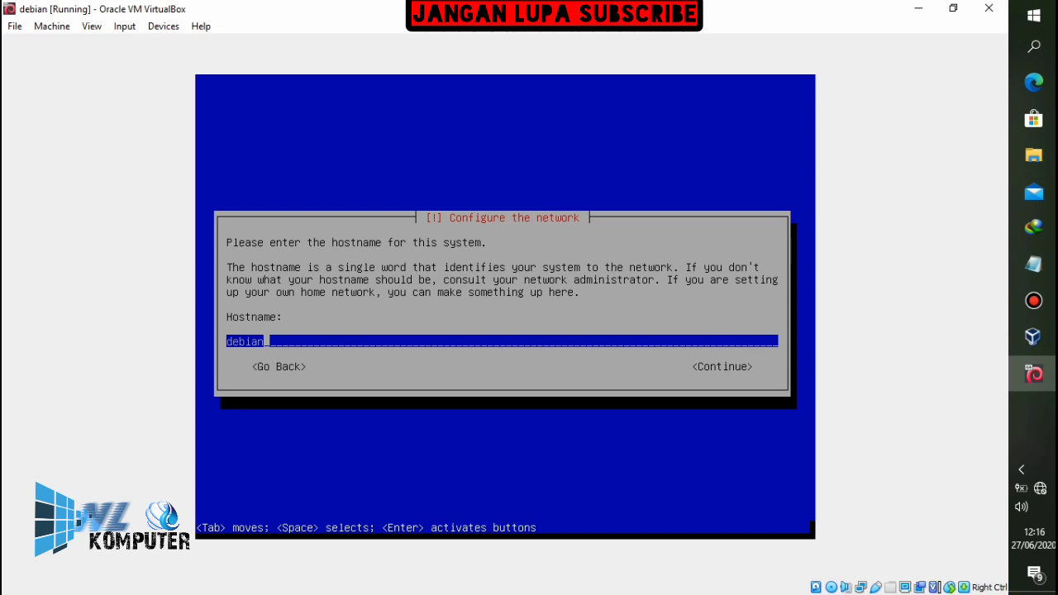
# Add a 'continue aja' line to the installation notes
pyautogui.click(1035, 265)
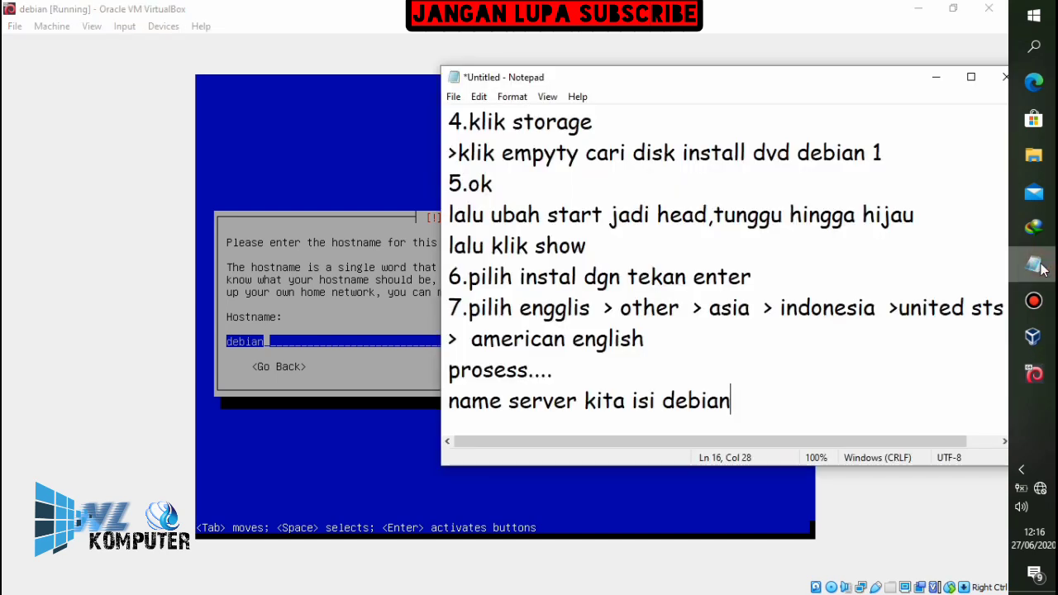
pyautogui.press('Return')
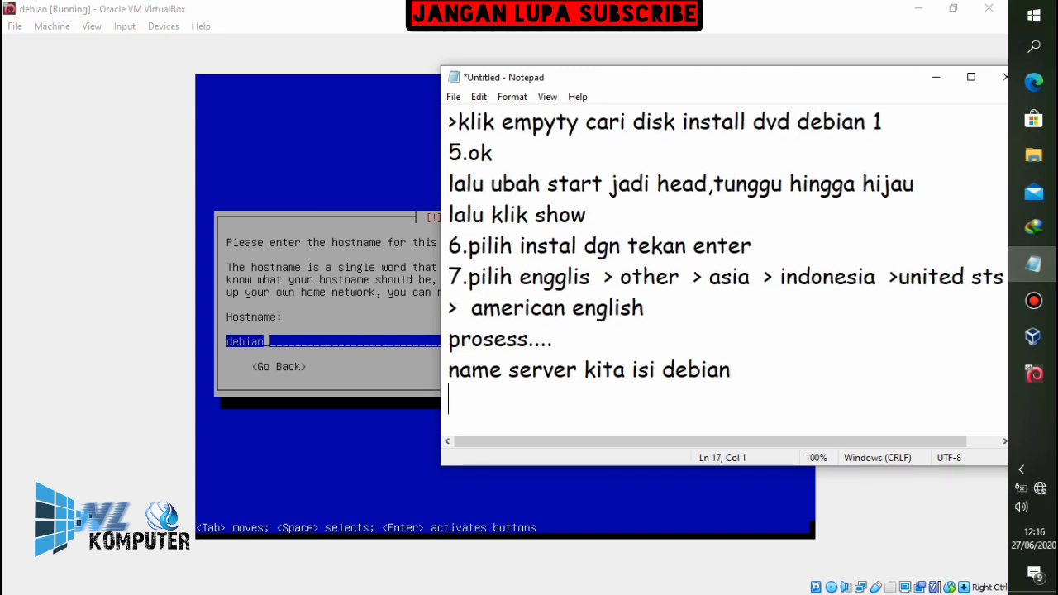
pyautogui.write('cont')
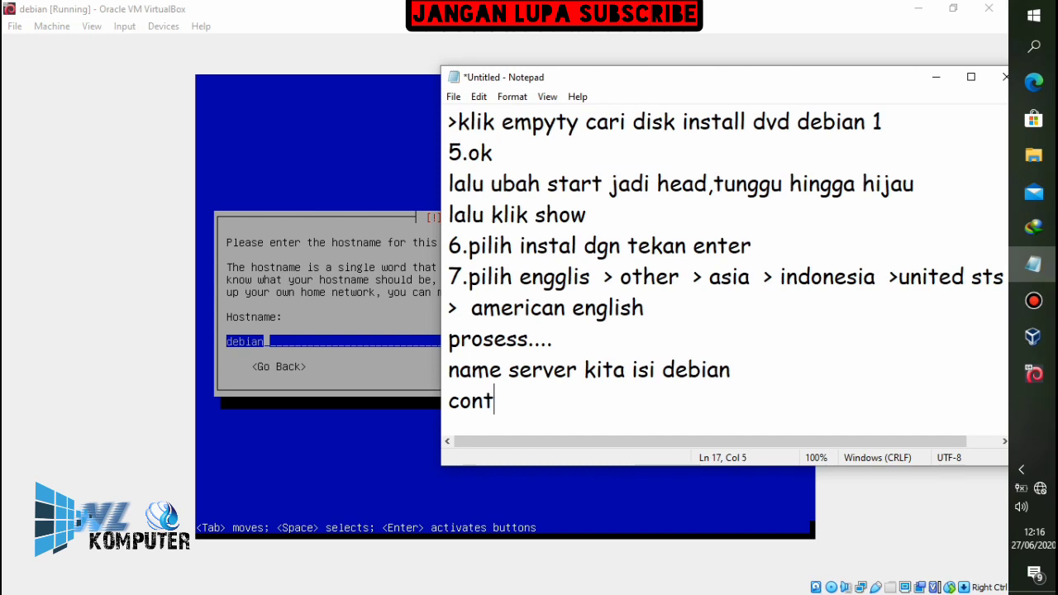
pyautogui.write('inue ah')
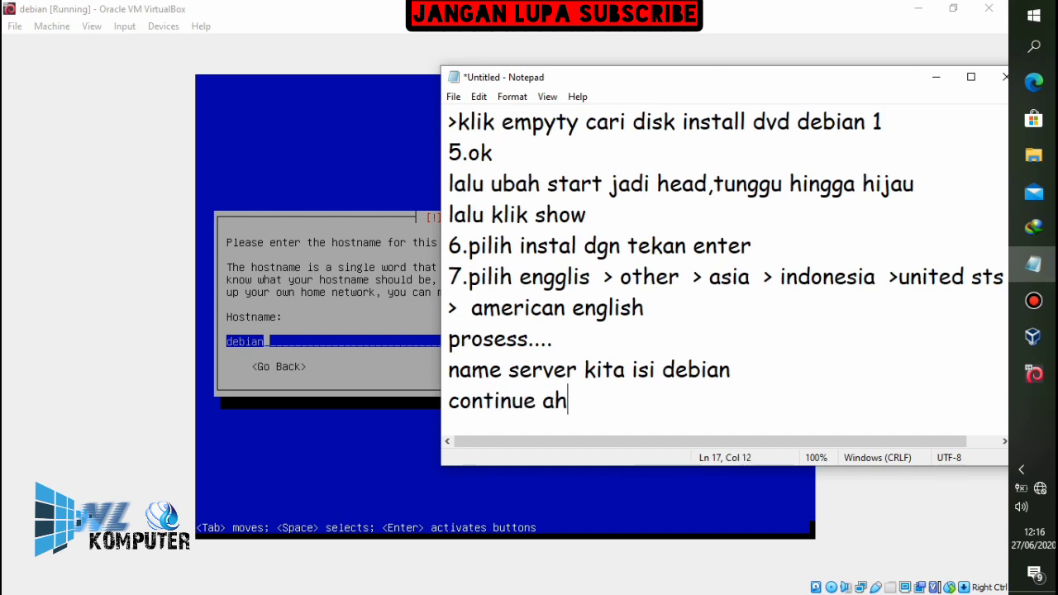
pyautogui.press('BackSpace')
pyautogui.write('ja')
# Accept the pre-filled hostname 'debian' and continue to the domain name prompt
pyautogui.click(917, 8)
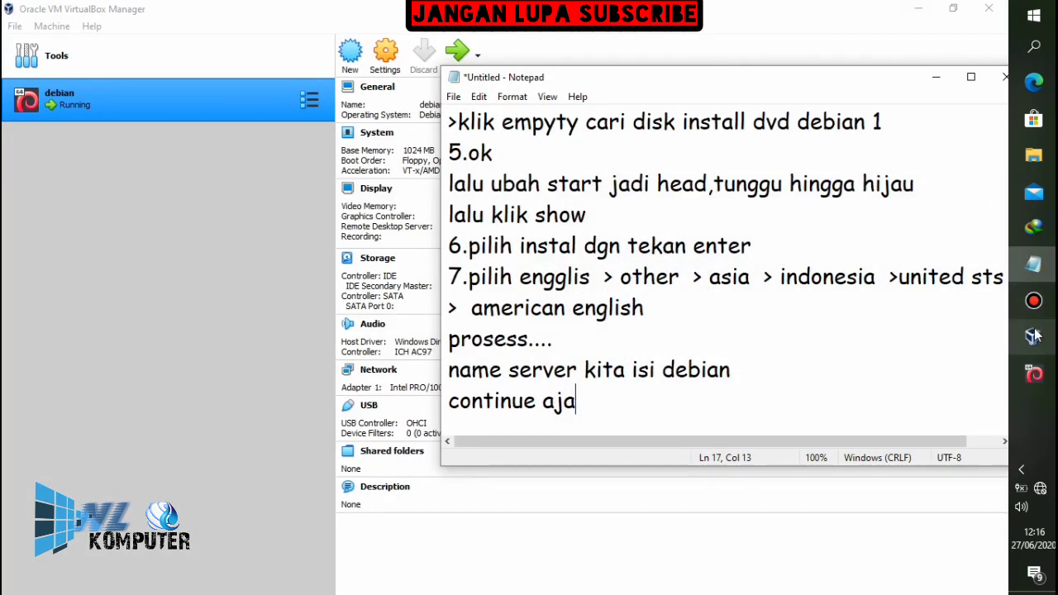
pyautogui.click(1034, 374)
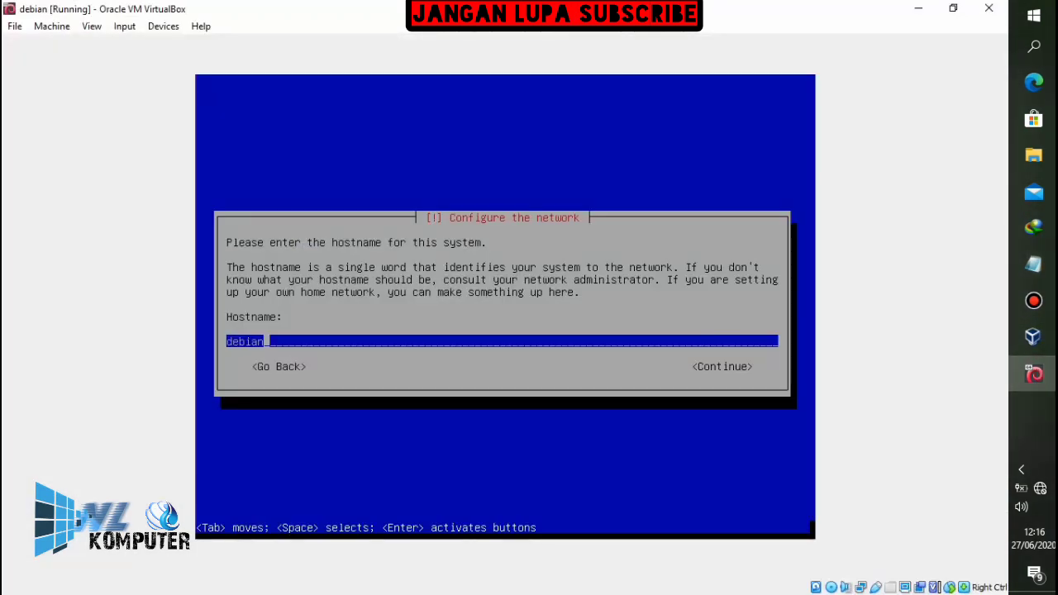
pyautogui.press('Tab')
pyautogui.press('Return')
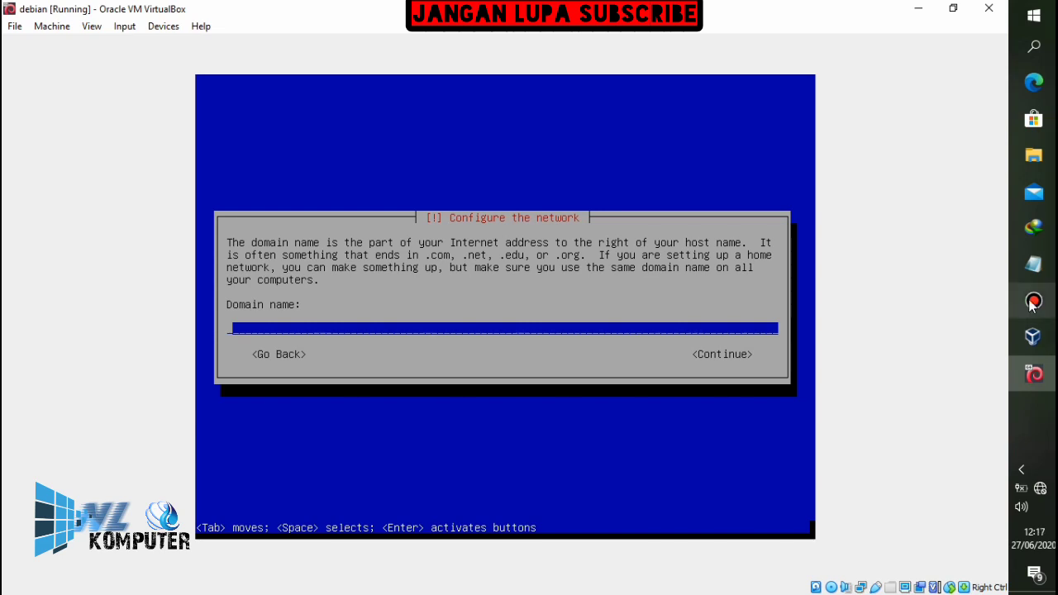
# Add the note '8.kosongkan aja domain nya continue'
pyautogui.click(1033, 264)
pyautogui.press('Return')
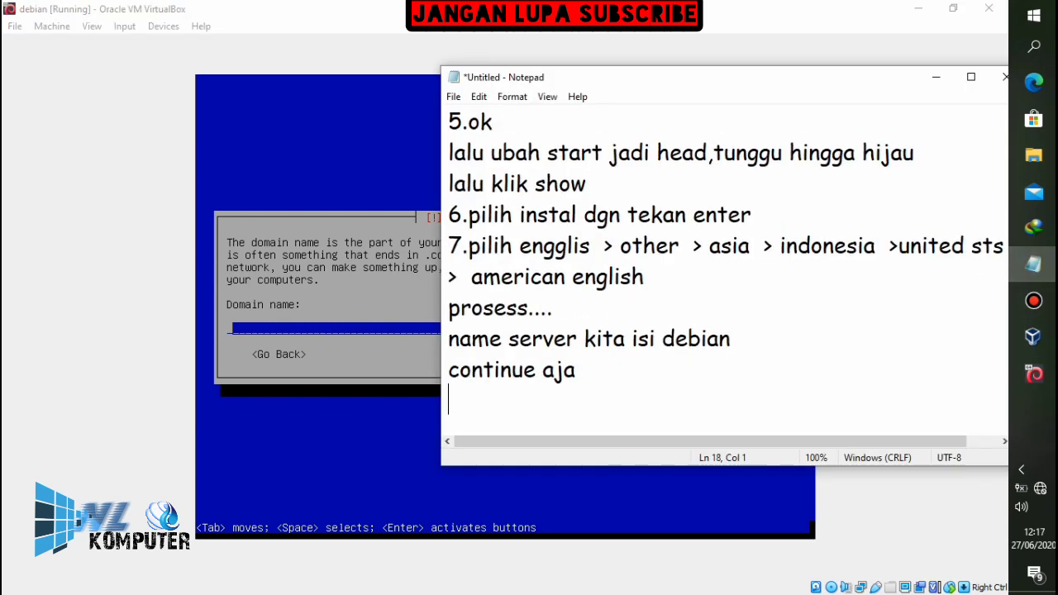
pyautogui.write('8.koson')
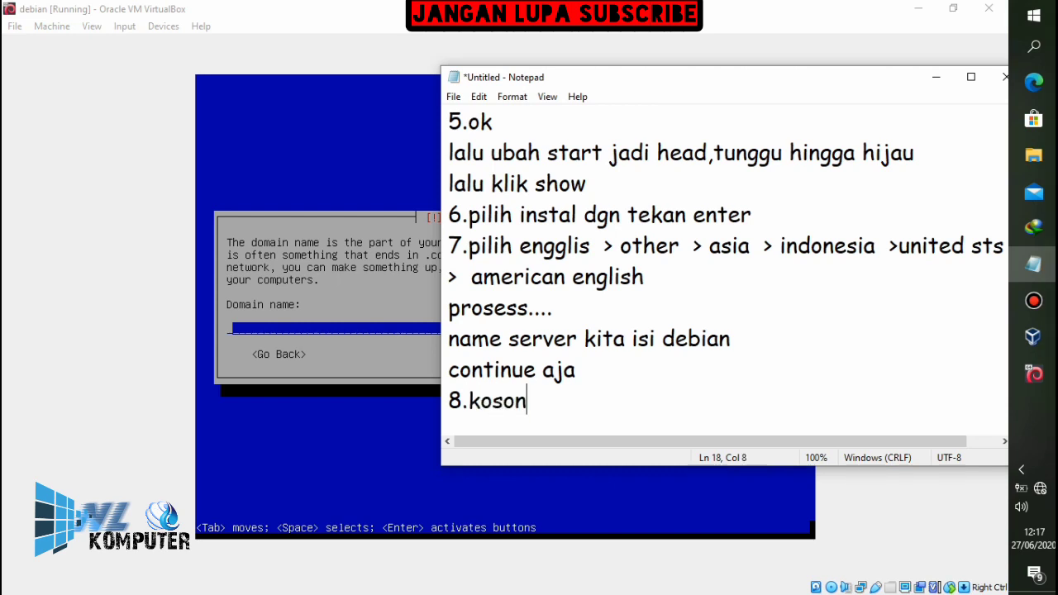
pyautogui.write('gkan aja ')
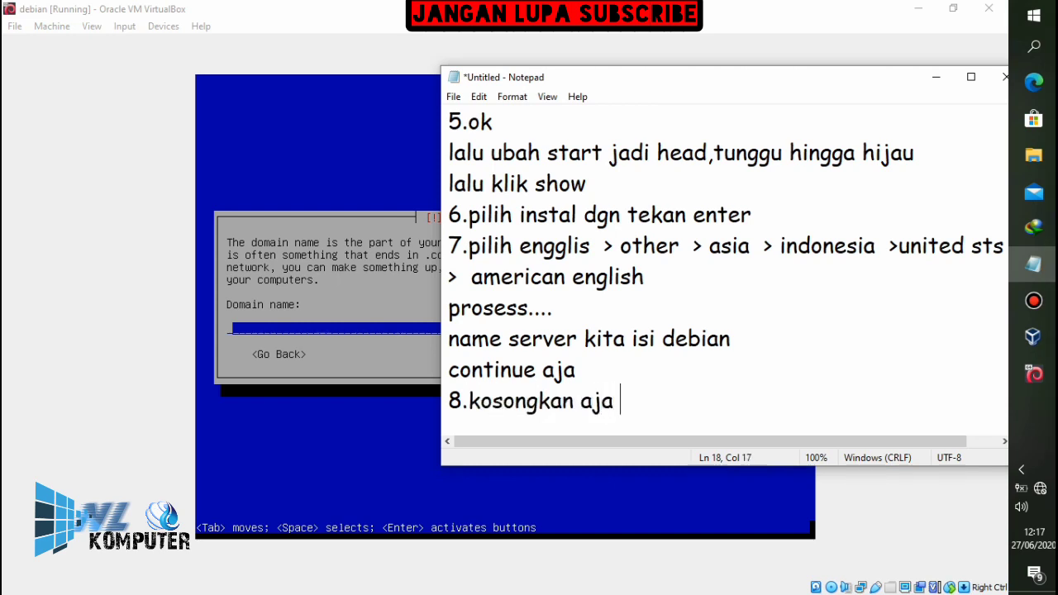
pyautogui.write('domain nya ')
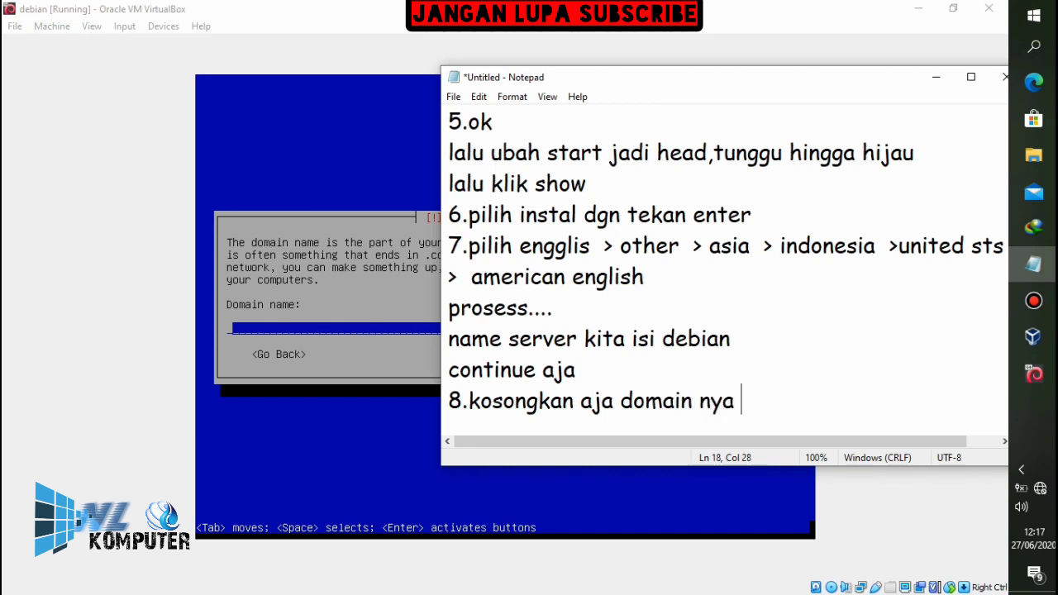
pyautogui.write('conti')
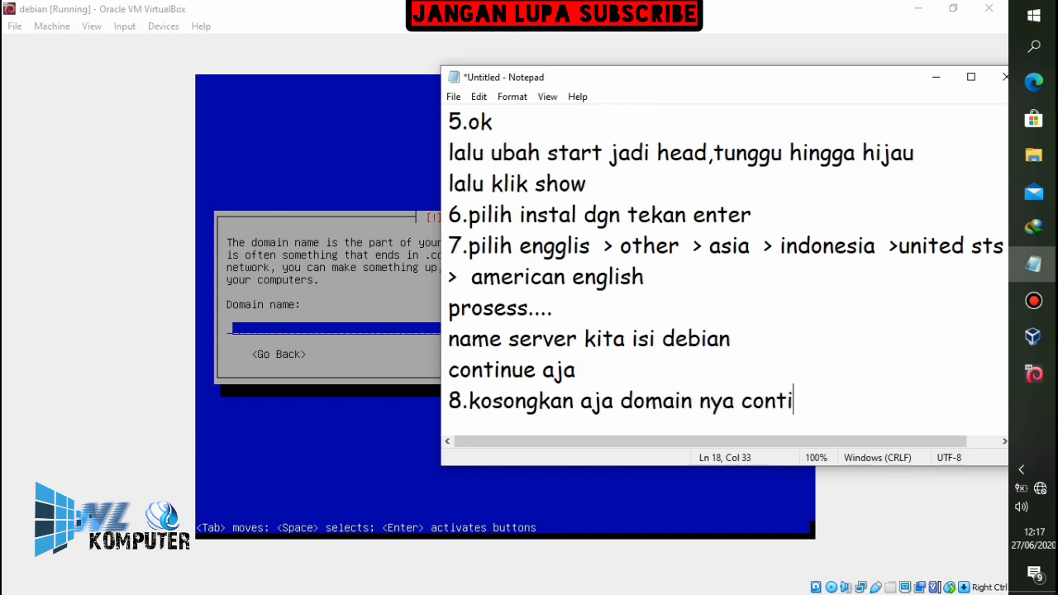
pyautogui.write('nue')
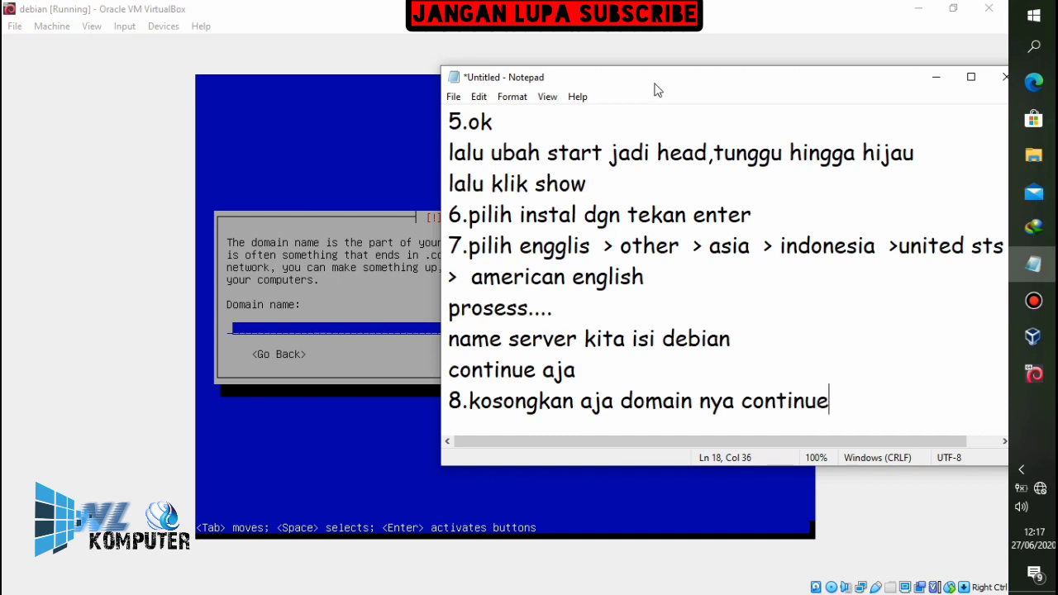
# Leave the domain name blank and continue past network setup
pyautogui.click(782, 8)
pyautogui.press('Tab')
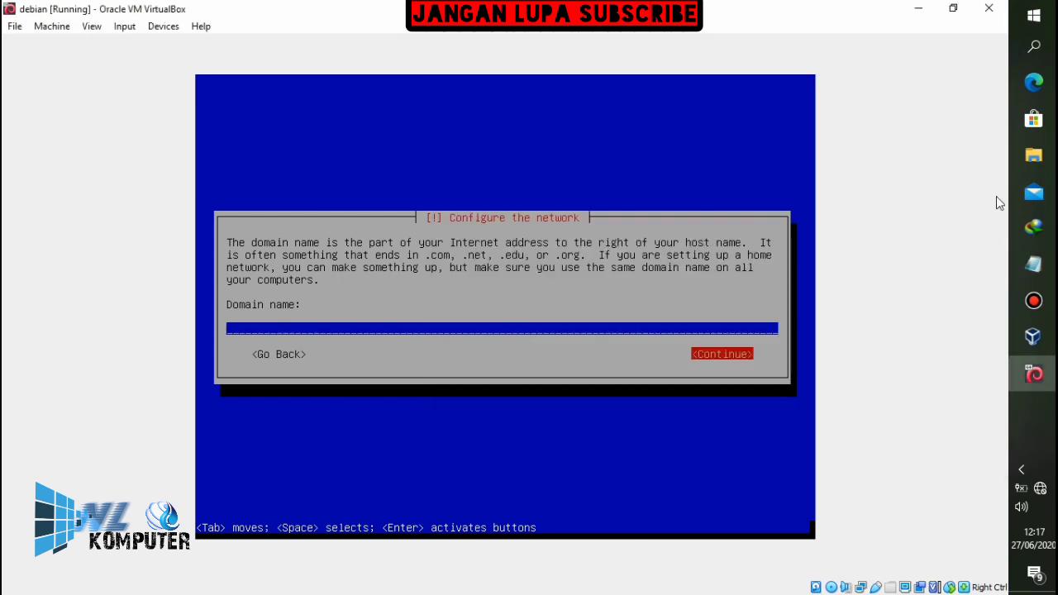
pyautogui.press('Return')
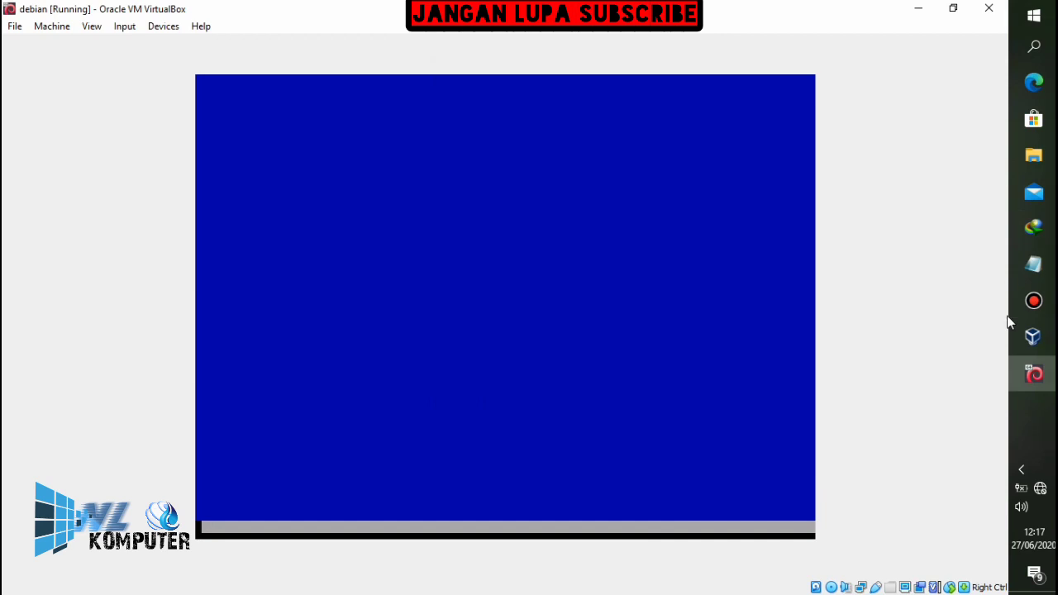
# Add note step 9 about choosing the root password, followed by the password itself
pyautogui.moveTo(1034, 263)
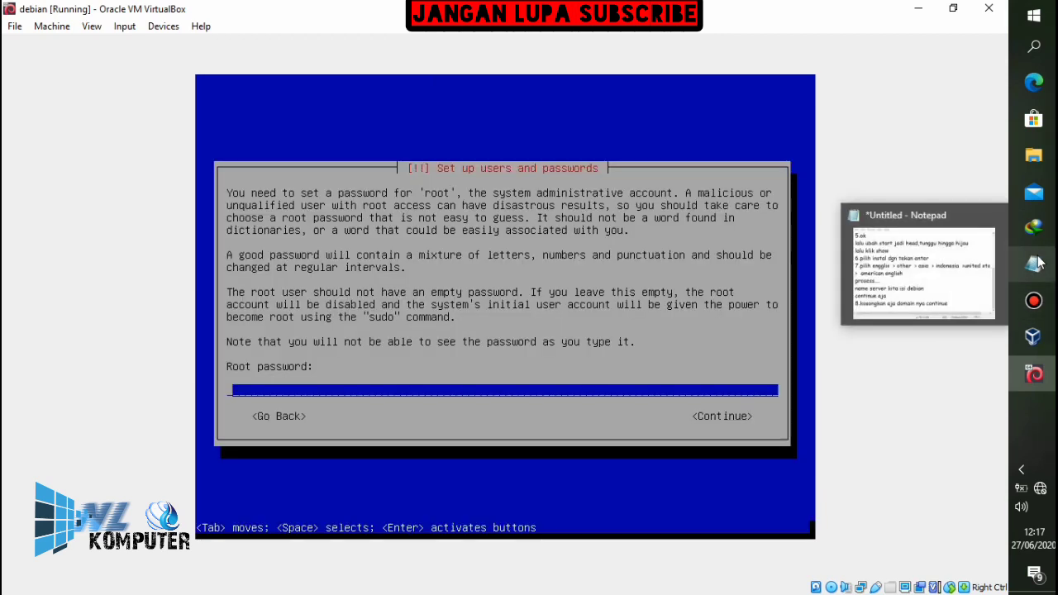
pyautogui.click(1034, 263)
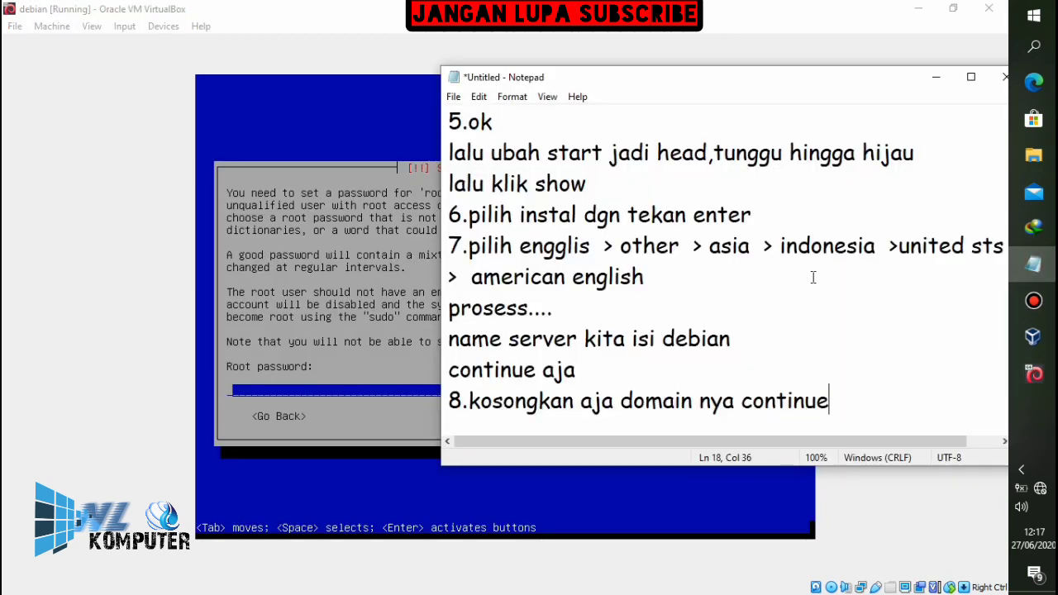
pyautogui.press('Return')
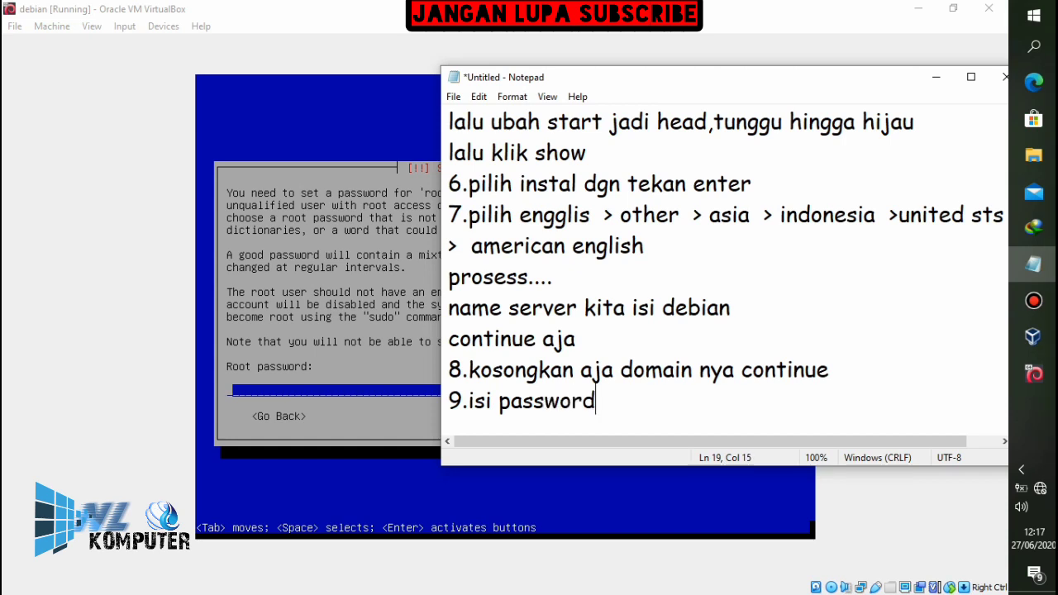
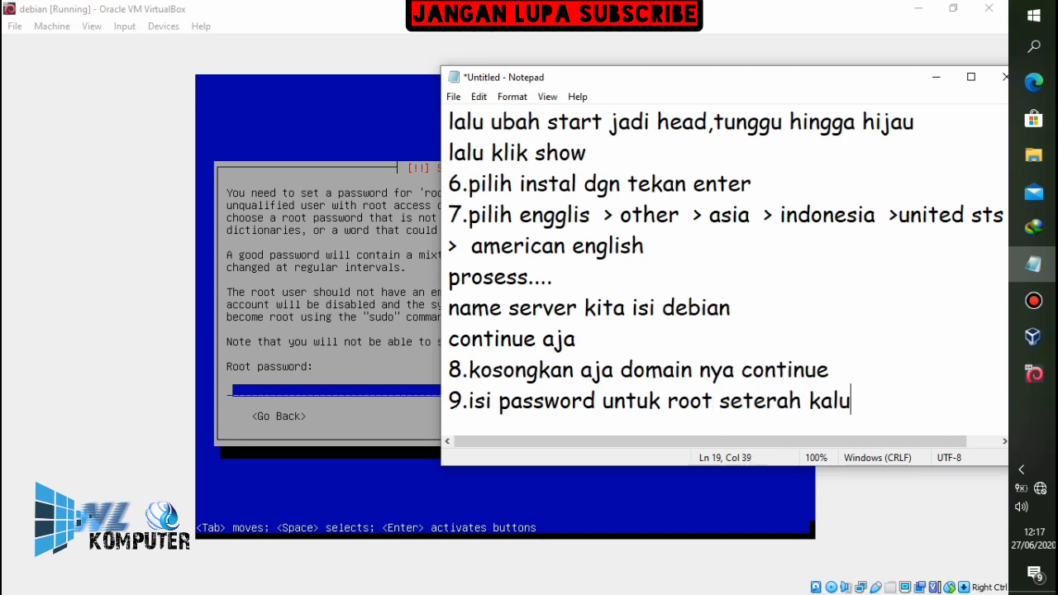
pyautogui.press('BackSpace')
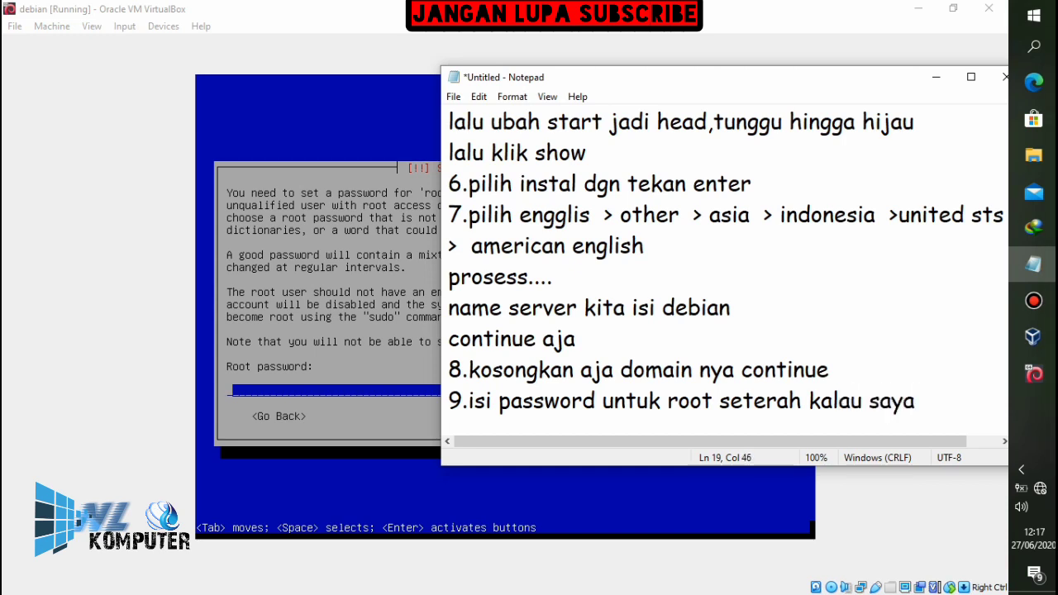
pyautogui.press('Return')
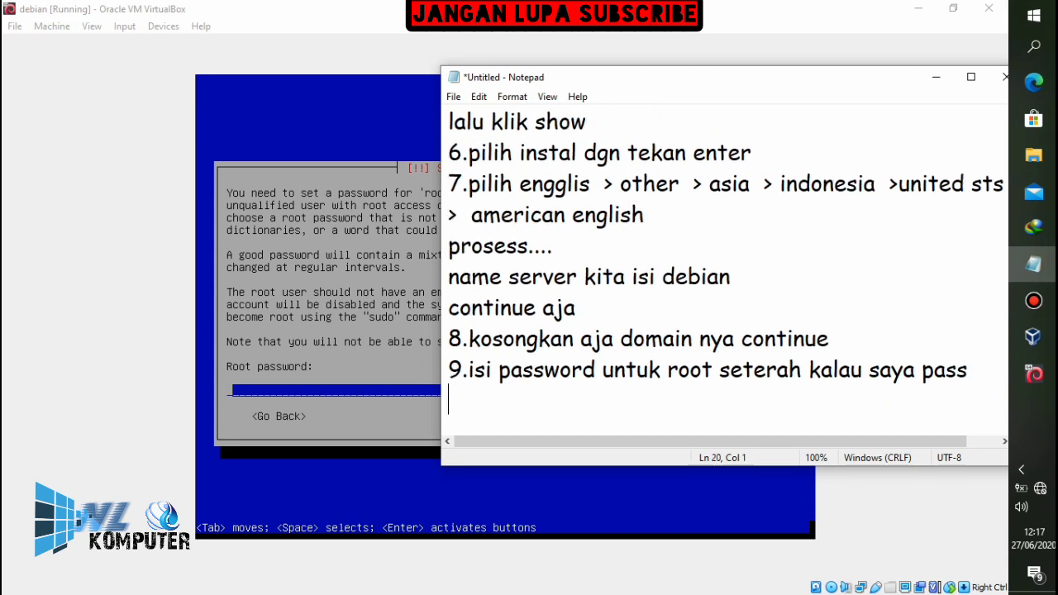
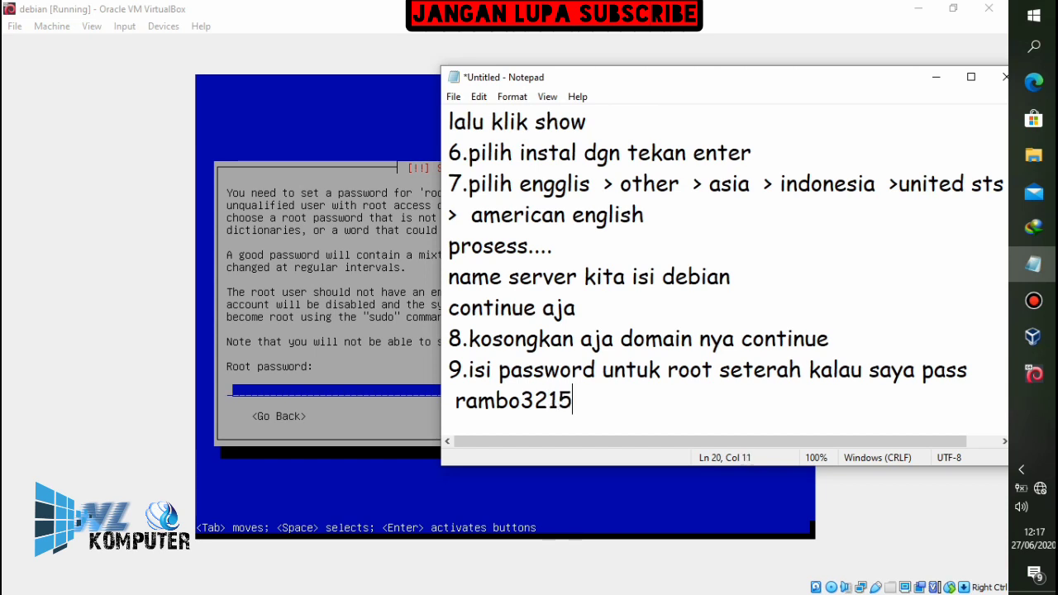
# Type the root password in the installer and submit it
pyautogui.click(823, 8)
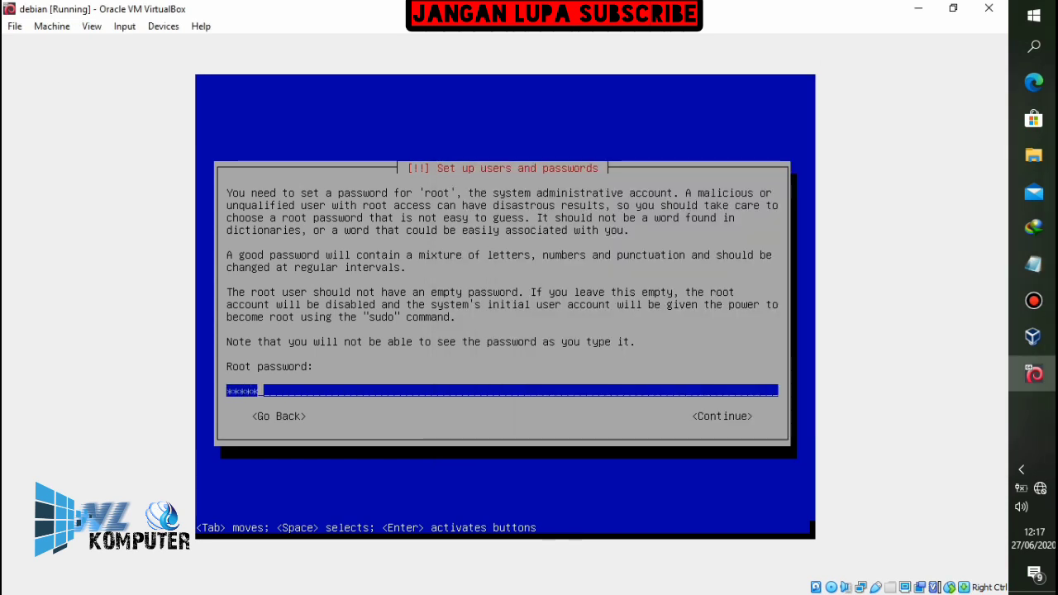
pyautogui.press('BackSpace')
pyautogui.press('BackSpace')
pyautogui.press('BackSpace')
pyautogui.press('BackSpace')
pyautogui.press('BackSpace')
pyautogui.press('BackSpace')
pyautogui.press('BackSpace')
pyautogui.press('Return')
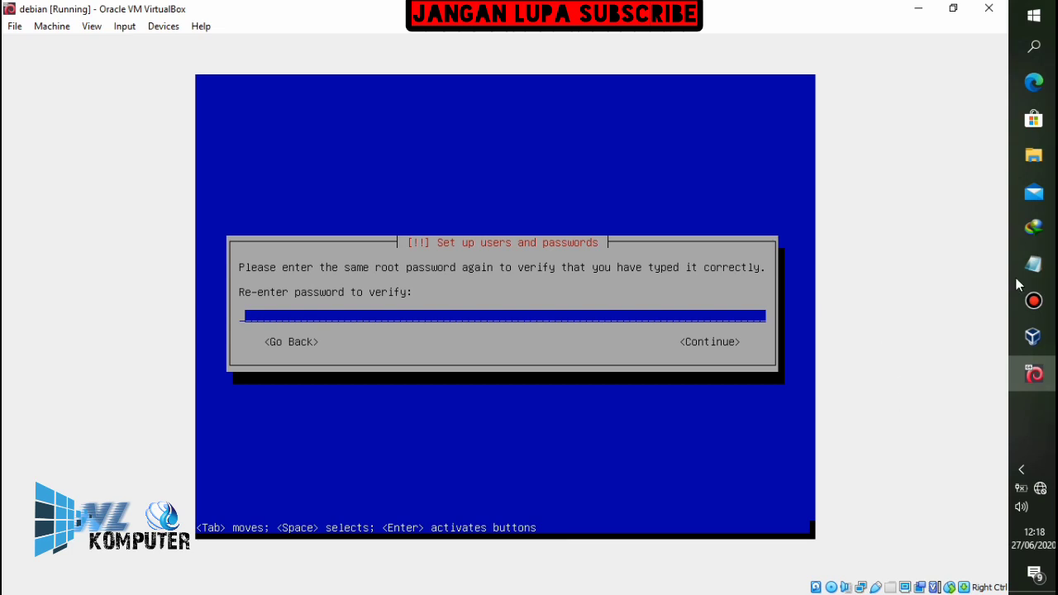
# Add the note 'isi lagi pass tadi'
pyautogui.click(1033, 263)
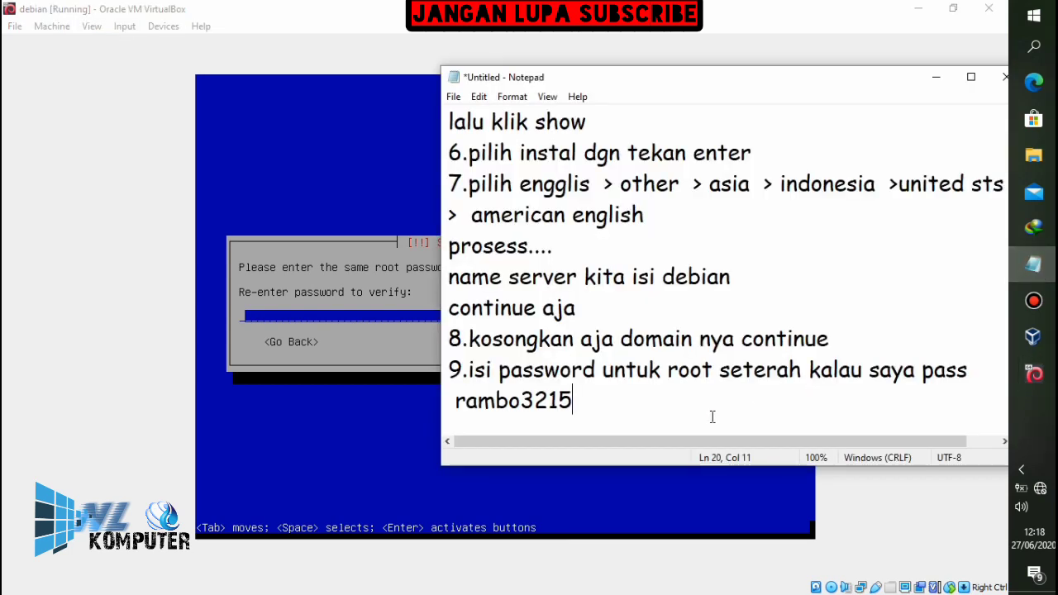
pyautogui.press('Return')
pyautogui.write('isi lagi pass tadi')
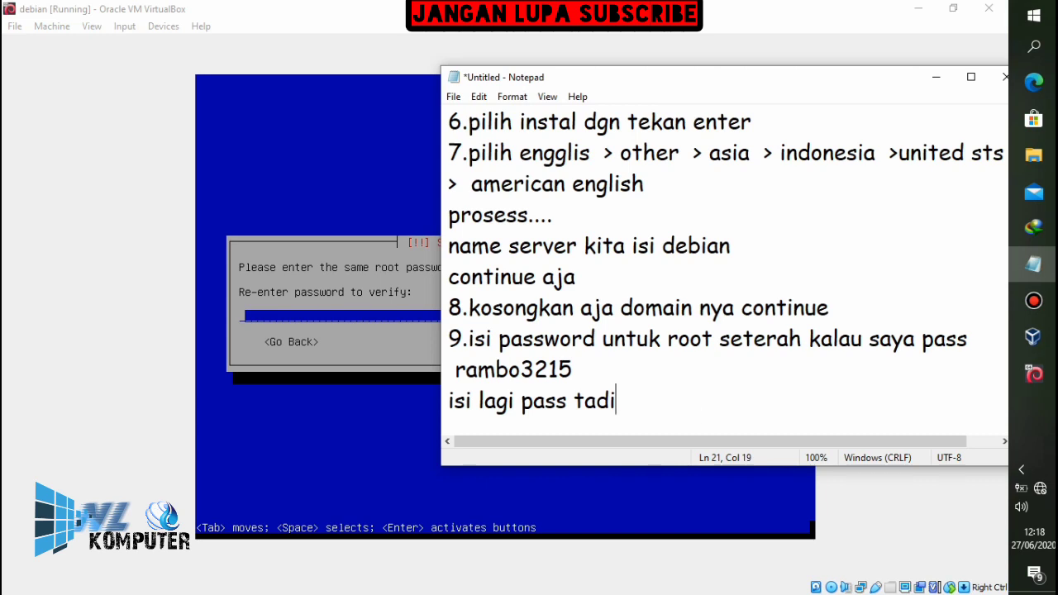
# Re-enter the root password in the installer to verify it
pyautogui.hotkey('alt', 'Tab')
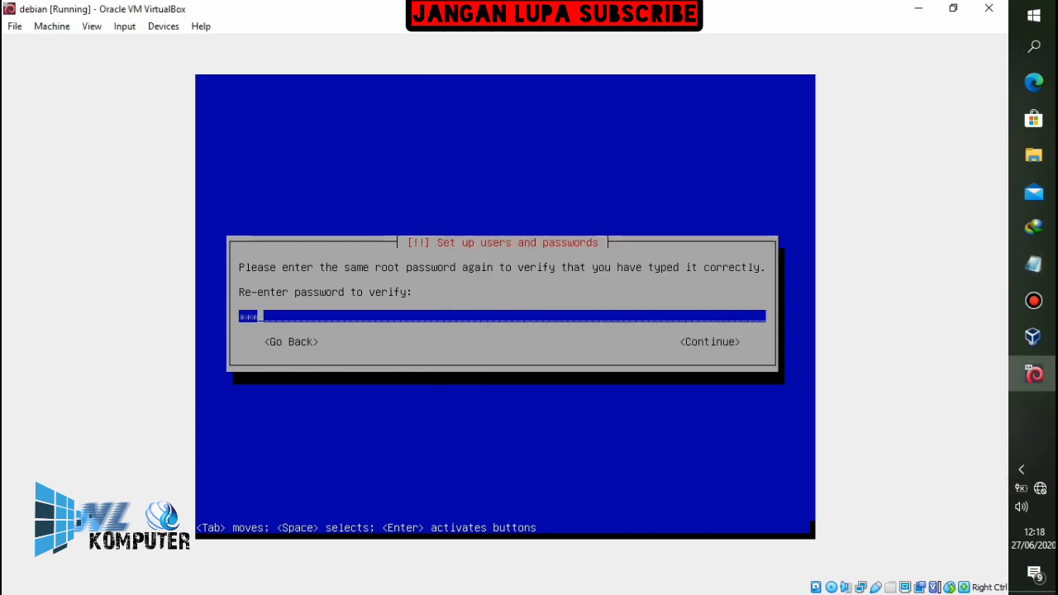
pyautogui.press('Return')
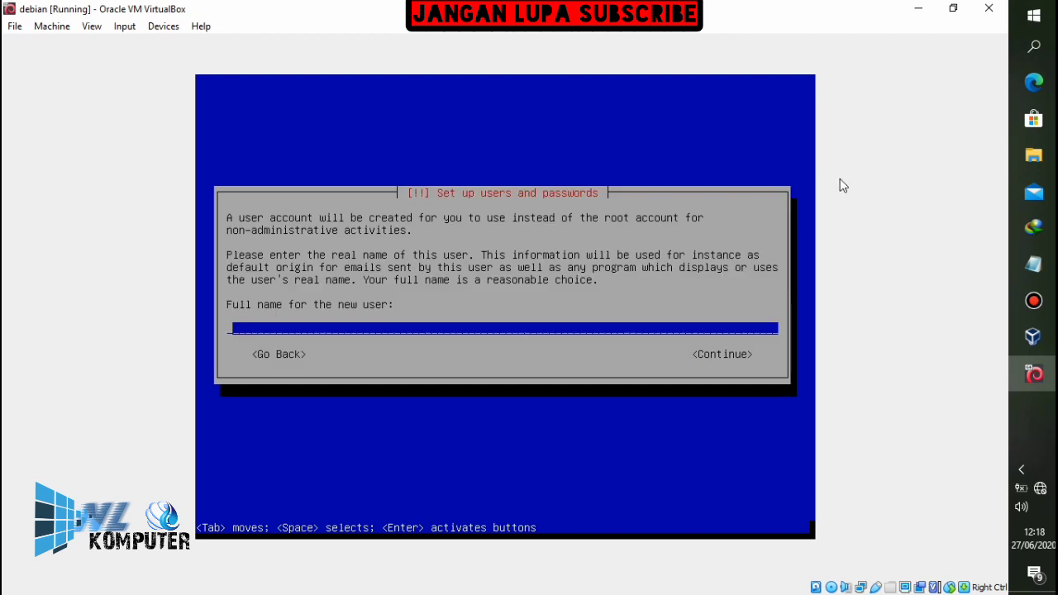
# Add the note 'nama user kita buat nama masu2' about the new user
pyautogui.click(1032, 264)
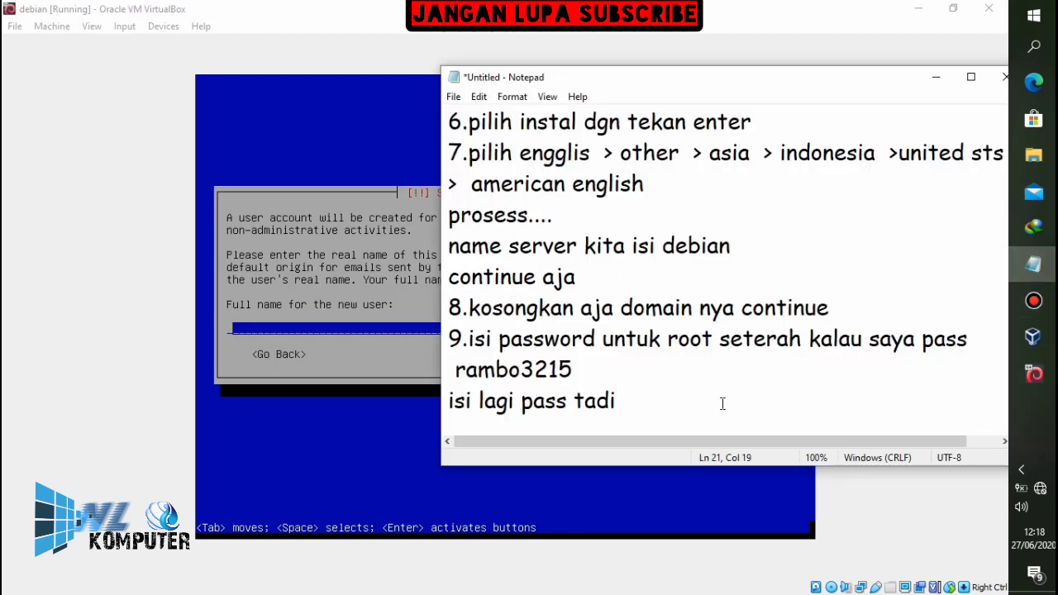
pyautogui.press('Return')
pyautogui.write('nama ')
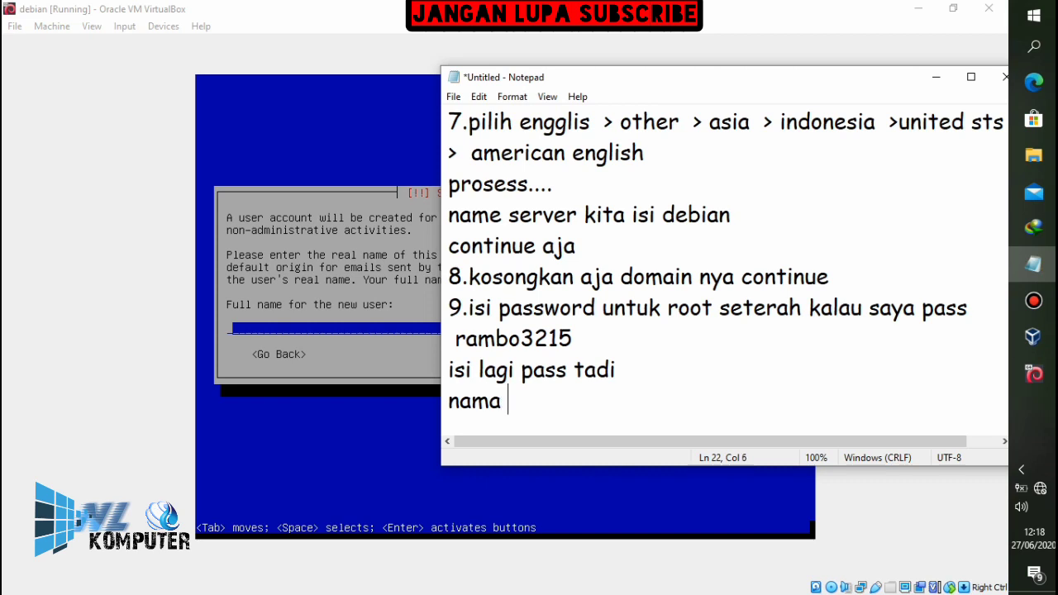
pyautogui.write('user kita bua')
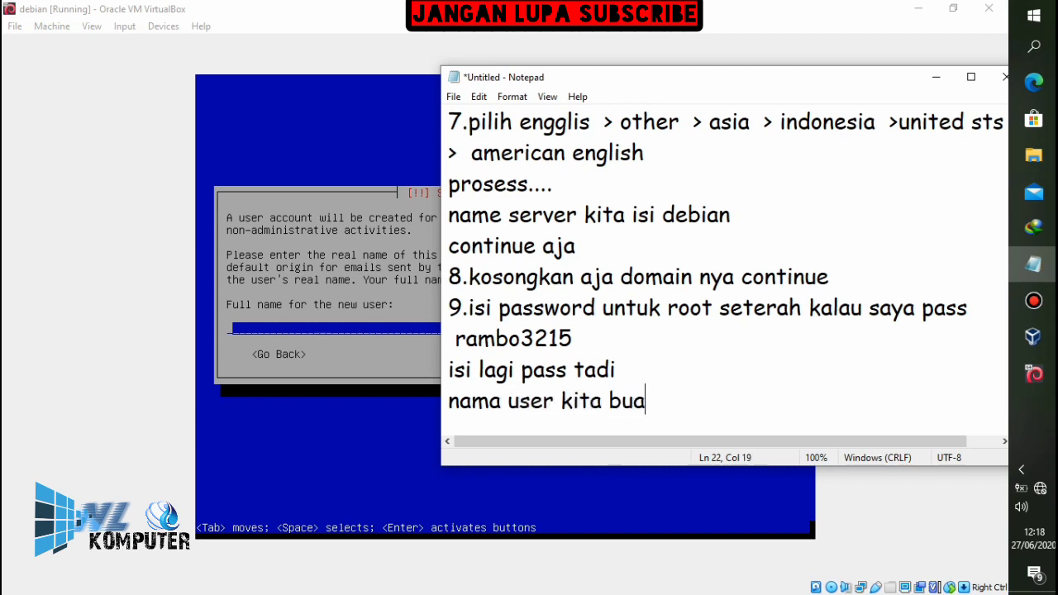
pyautogui.write('t nama ')
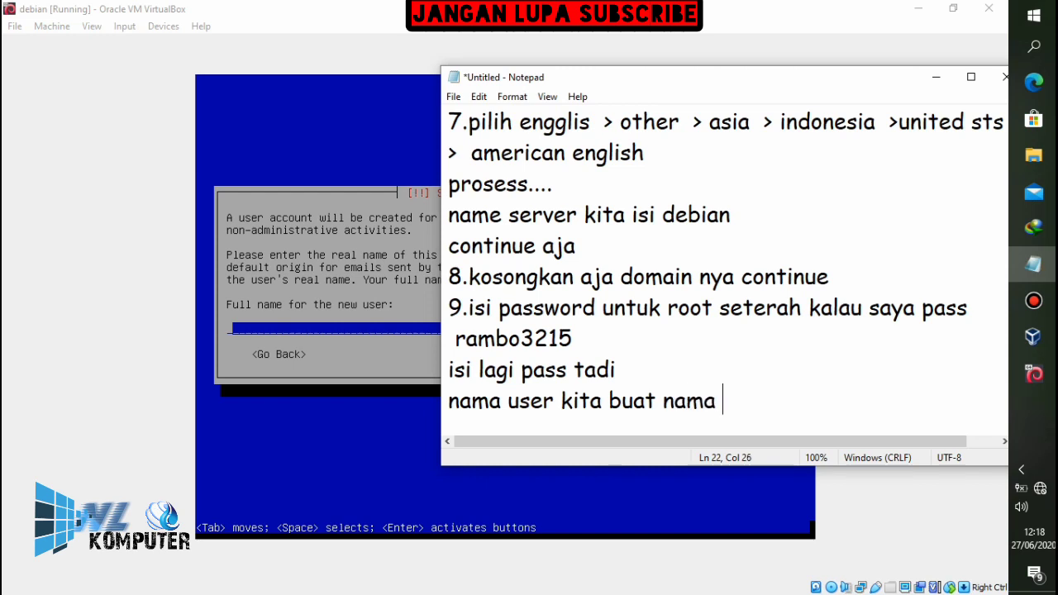
pyautogui.write('masung')
pyautogui.write('2')
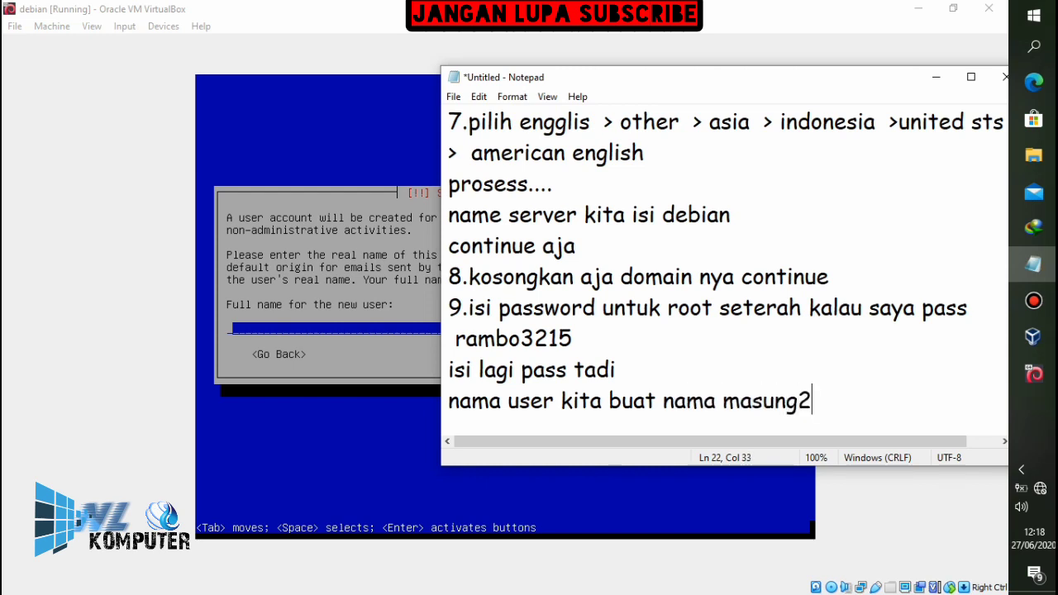
# Enter the new user's full name and continue to the username screen
pyautogui.click(765, 15)
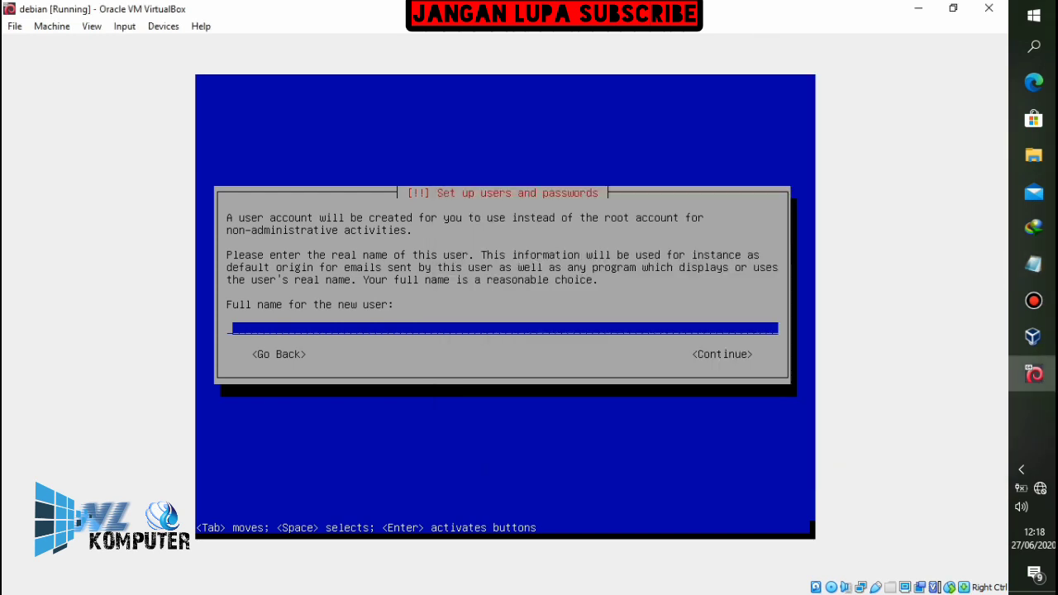
pyautogui.write('afdal')
pyautogui.press('Tab')
pyautogui.press('Return')
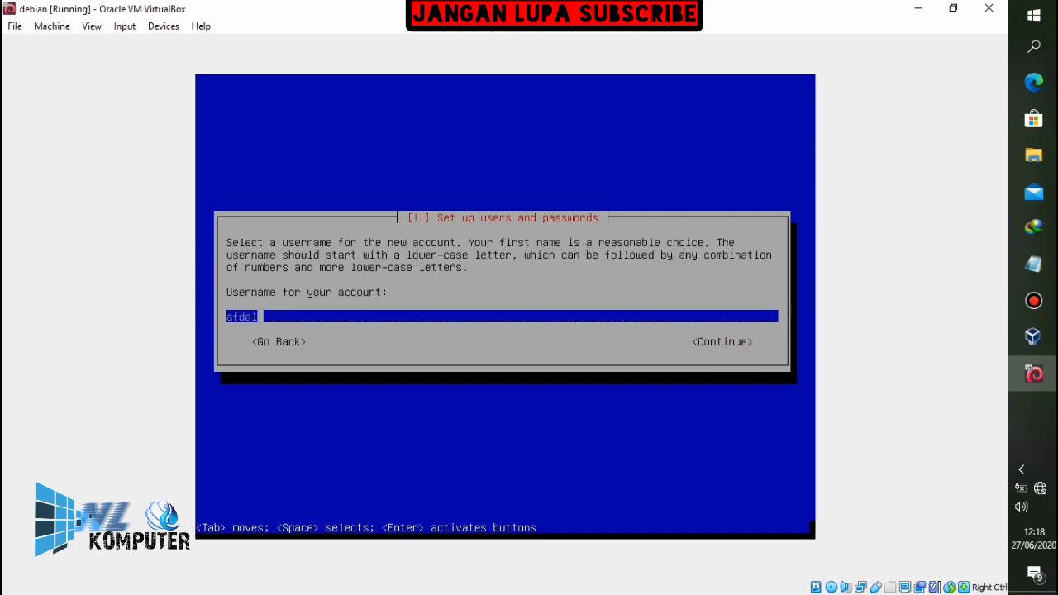
# Note 'continue aja' and accept the suggested username
pyautogui.click(1033, 263)
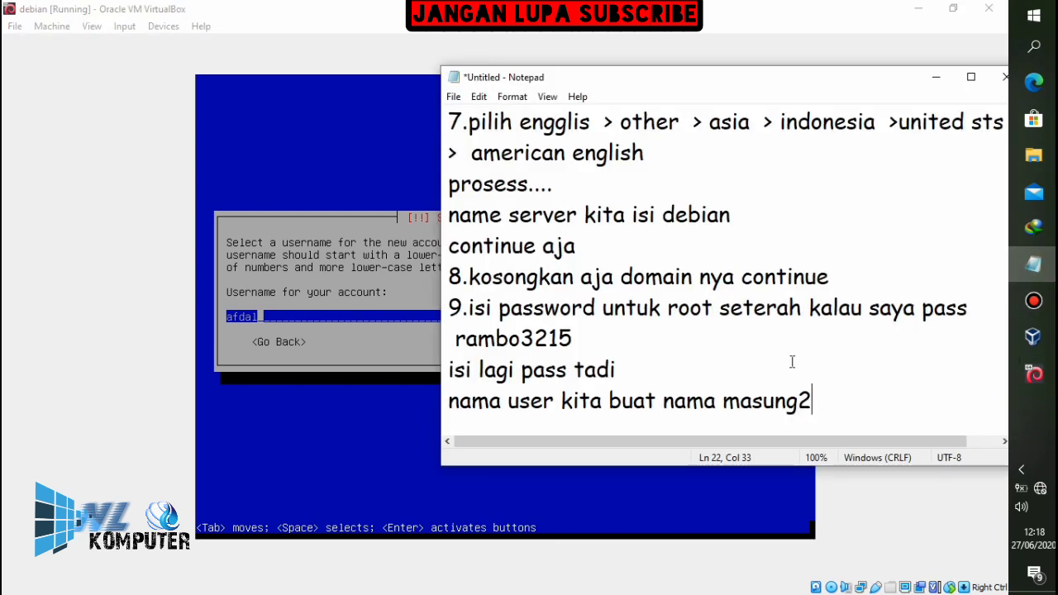
pyautogui.press('Return')
pyautogui.write('c')
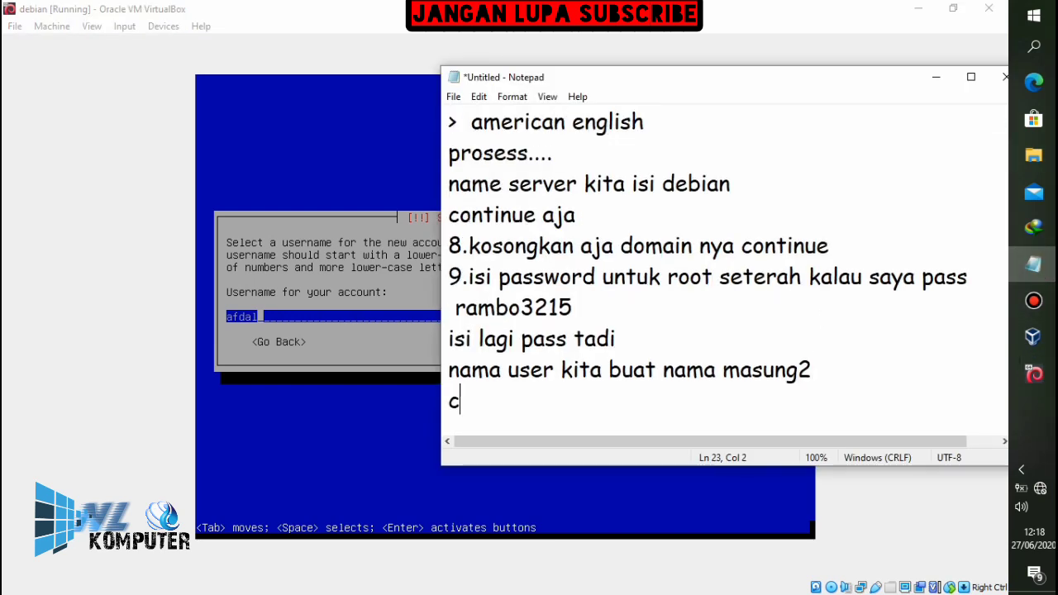
pyautogui.write('ontinue aja')
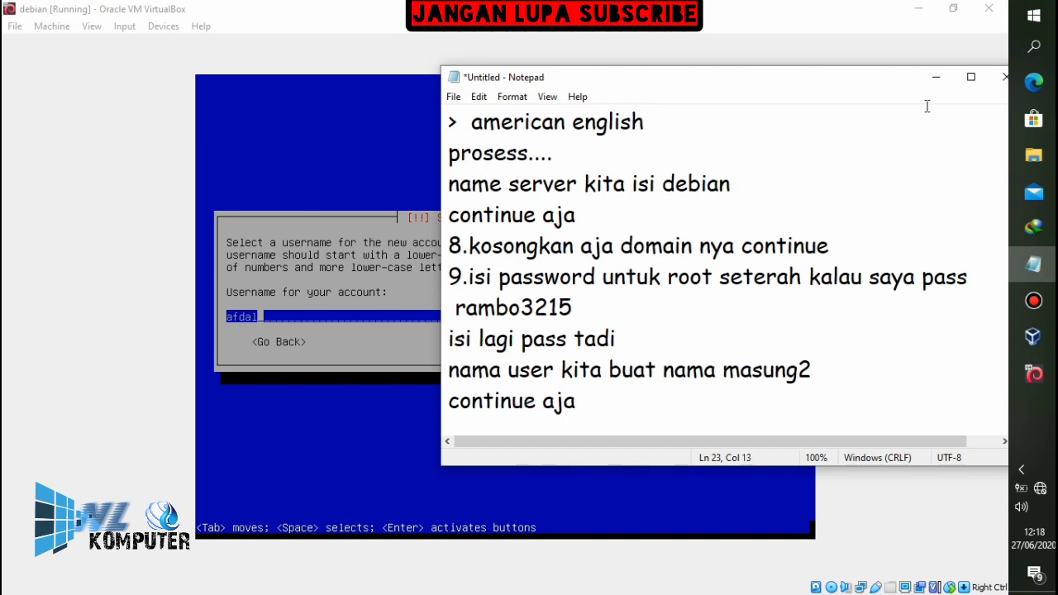
pyautogui.click(832, 30)
pyautogui.press('Tab')
pyautogui.press('Return')
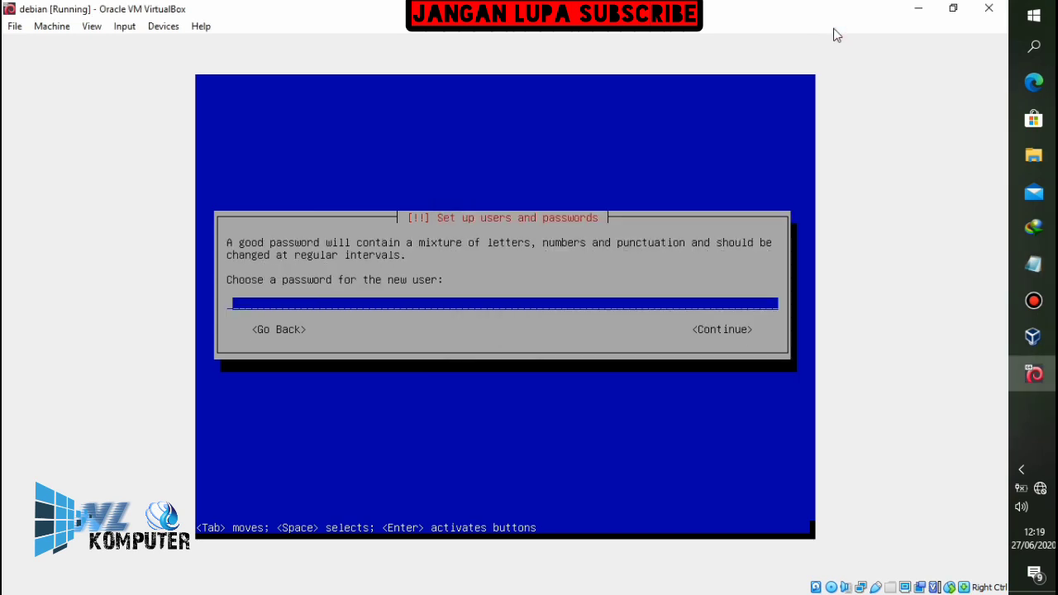
# Add note step 10: '10.pass user kita samakan saja dgn pass root tapi boleh bebas'
pyautogui.click(1033, 263)
pyautogui.press('Return')
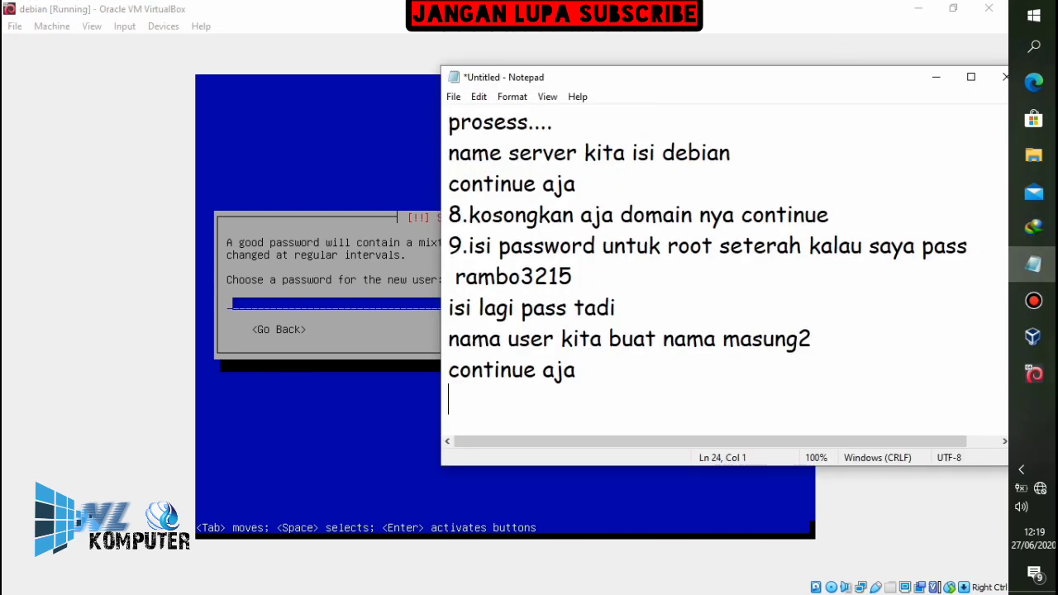
pyautogui.write('10.pass user kita samakan saja dgn pass')
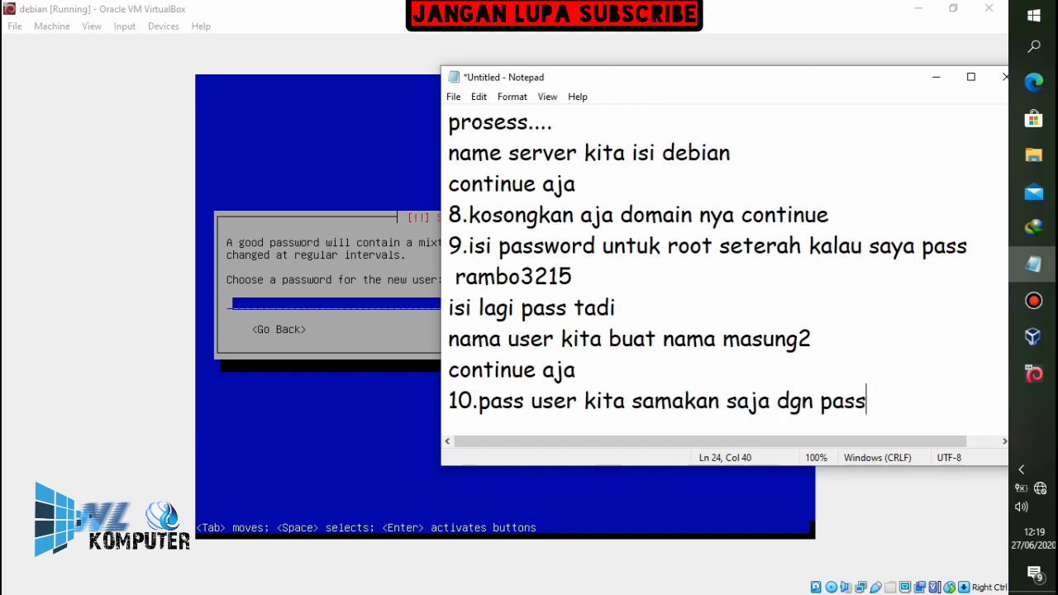
pyautogui.write(' root tapi b')
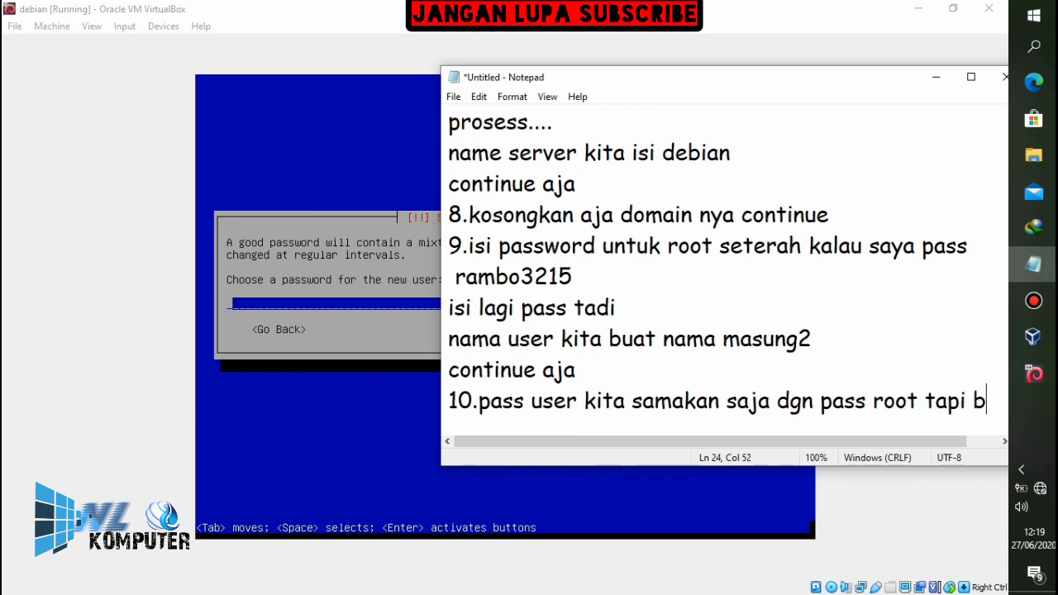
pyautogui.write('oleh bebas')
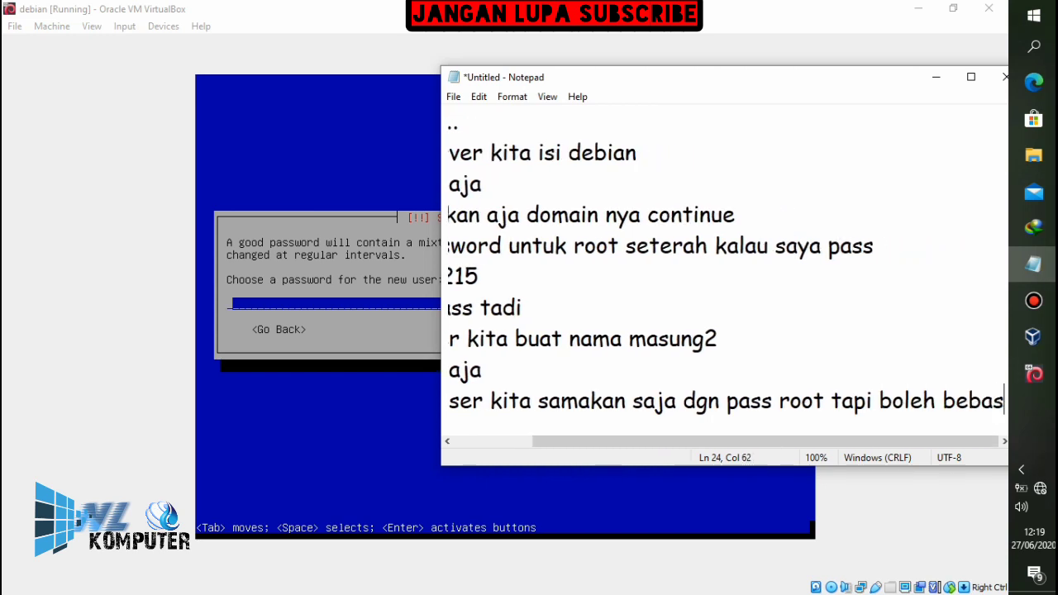
pyautogui.press('Return')
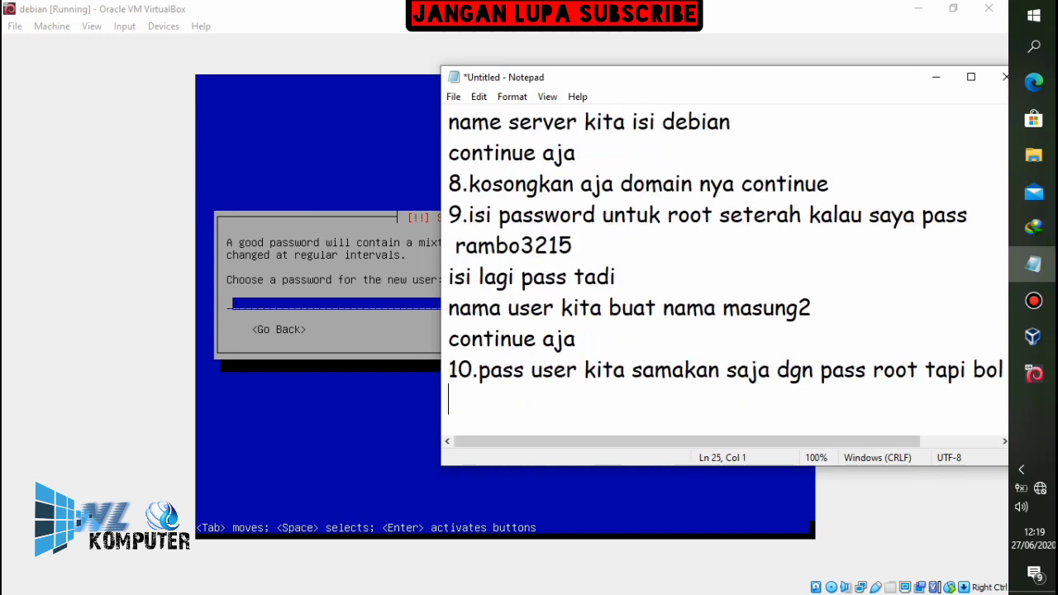
# Type the new user's password in the installer and submit it
pyautogui.click(869, 24)
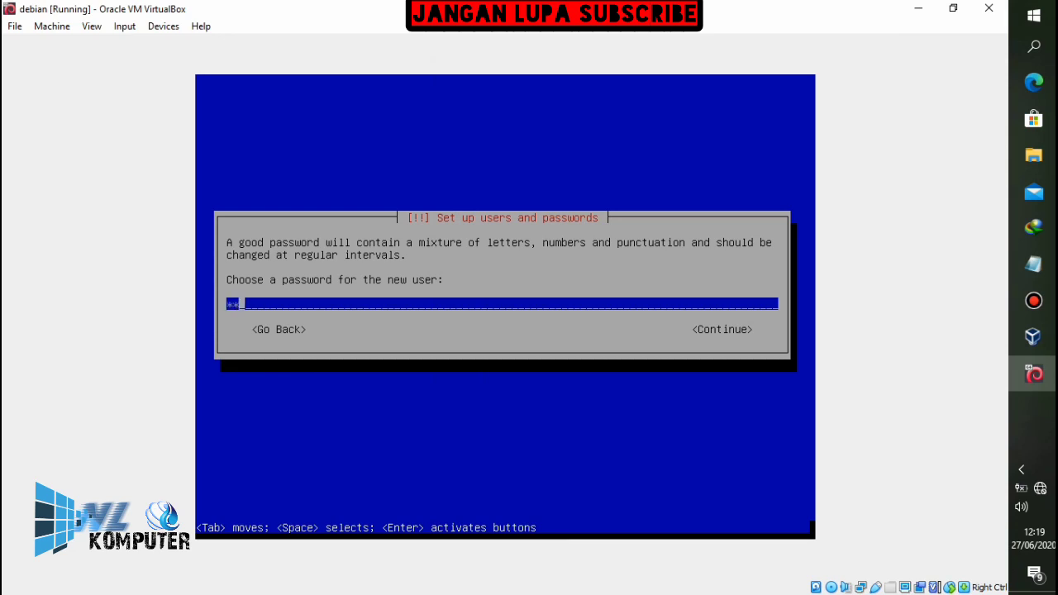
pyautogui.press('Return')
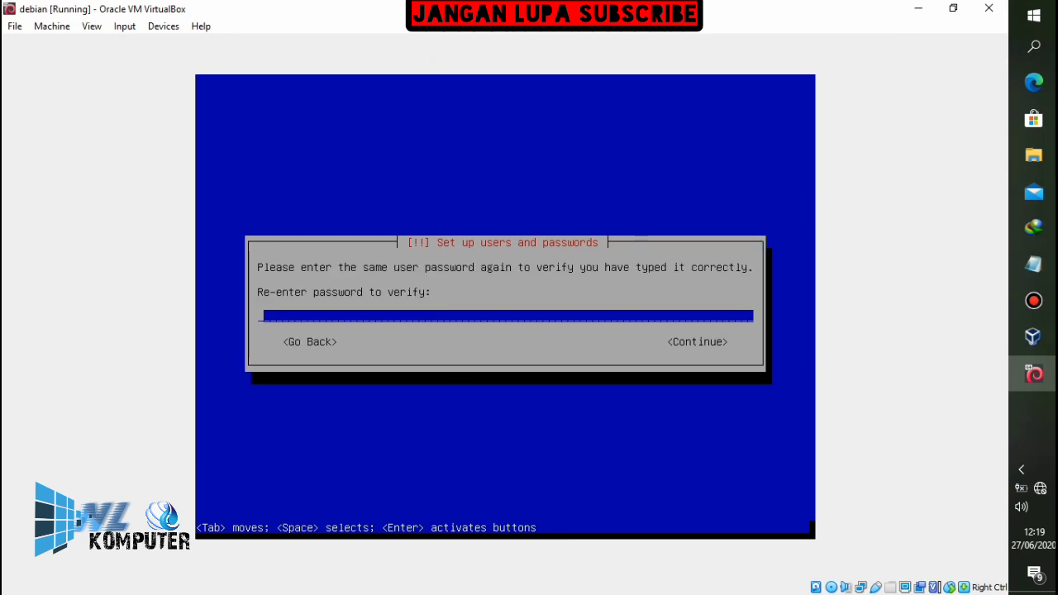
# Note '12.PILIH YG PALING ATAS' and choose Guided – use entire disk
pyautogui.click(1033, 265)
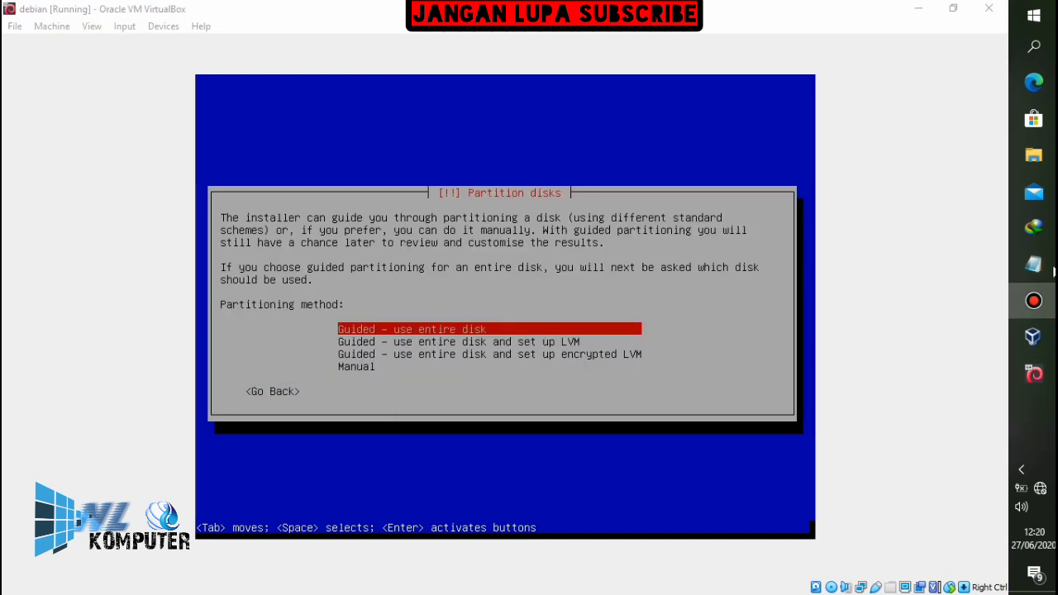
pyautogui.click(1031, 266)
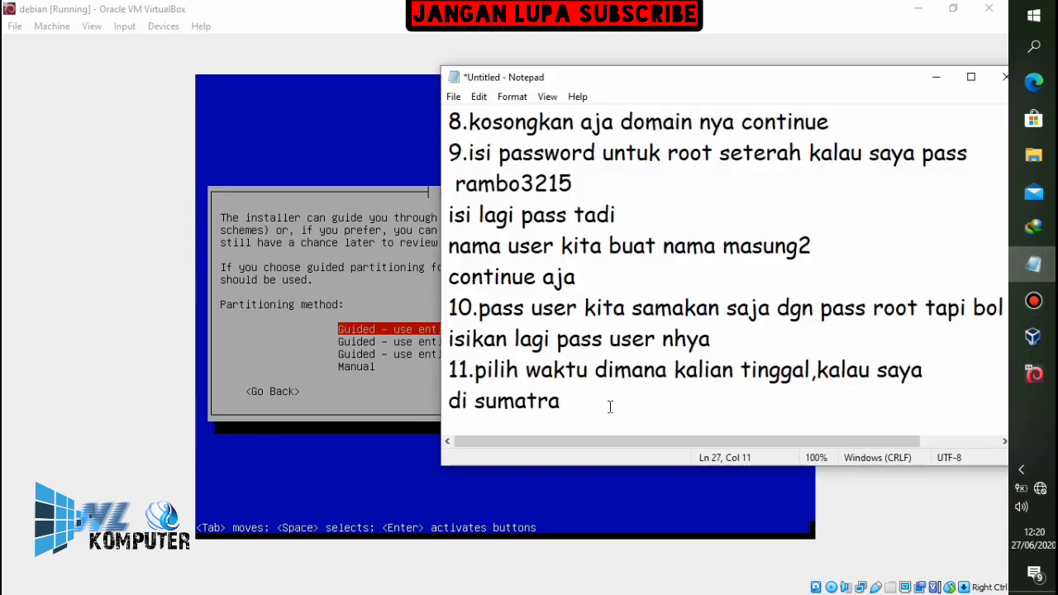
pyautogui.press('Return')
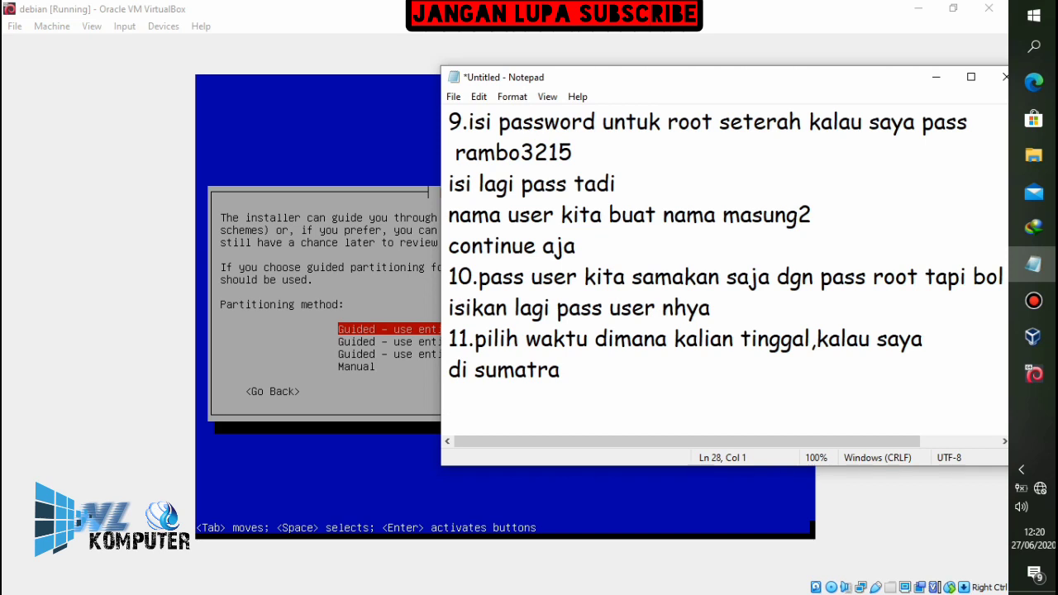
pyautogui.write('12.PI')
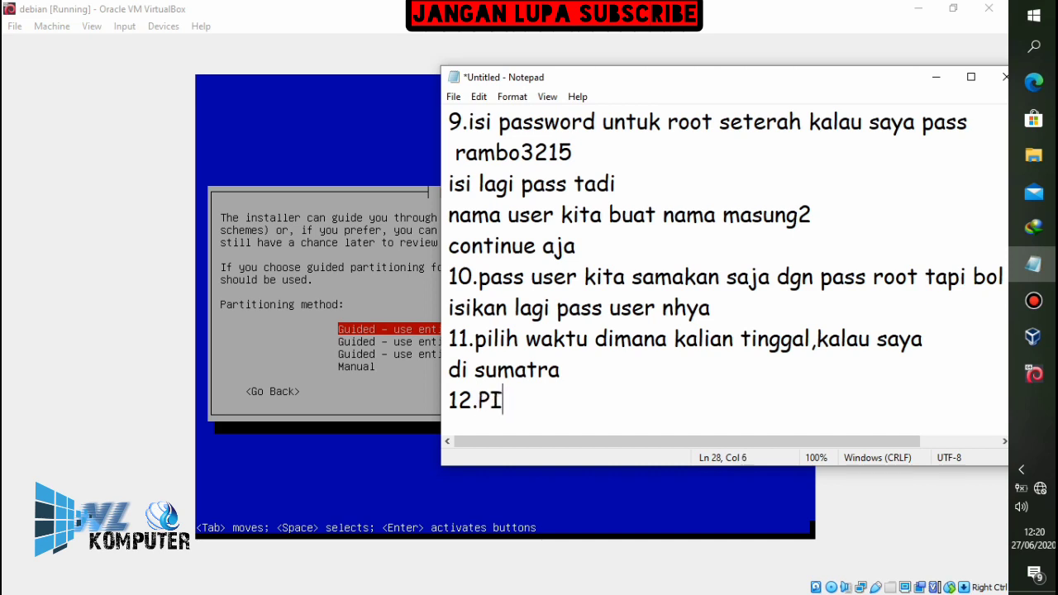
pyautogui.write('LIH YG PA')
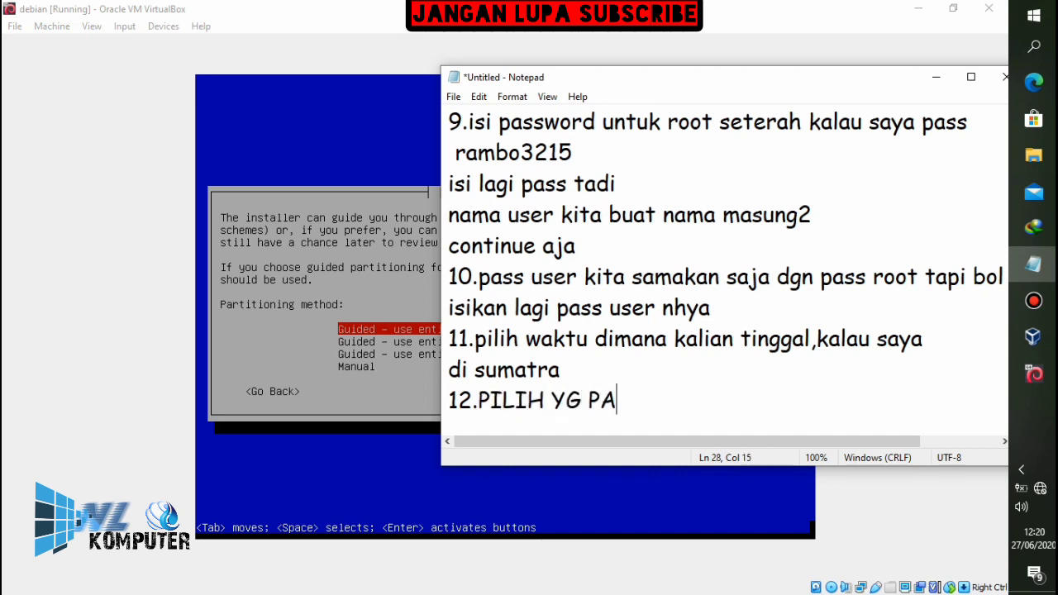
pyautogui.write('LING ATAS')
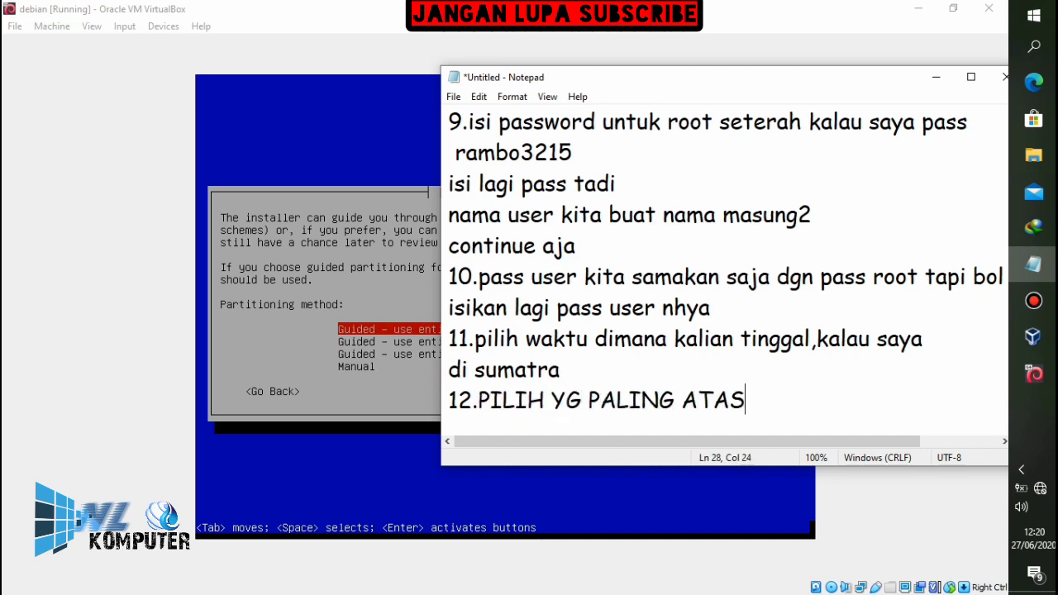
pyautogui.hotkey('alt', 'Tab')
pyautogui.press('Return')
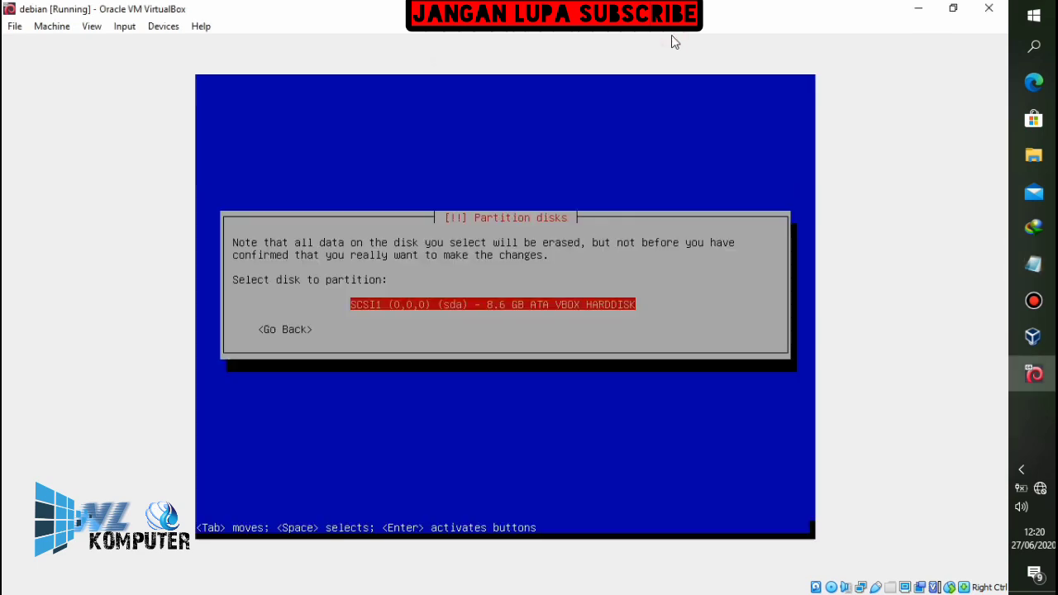
# Note '13.ENTER AJA LAGI' and select the 8.6 GB sda disk for partitioning
pyautogui.click(1032, 264)
pyautogui.press('Return')
pyautogui.write('13.EN')
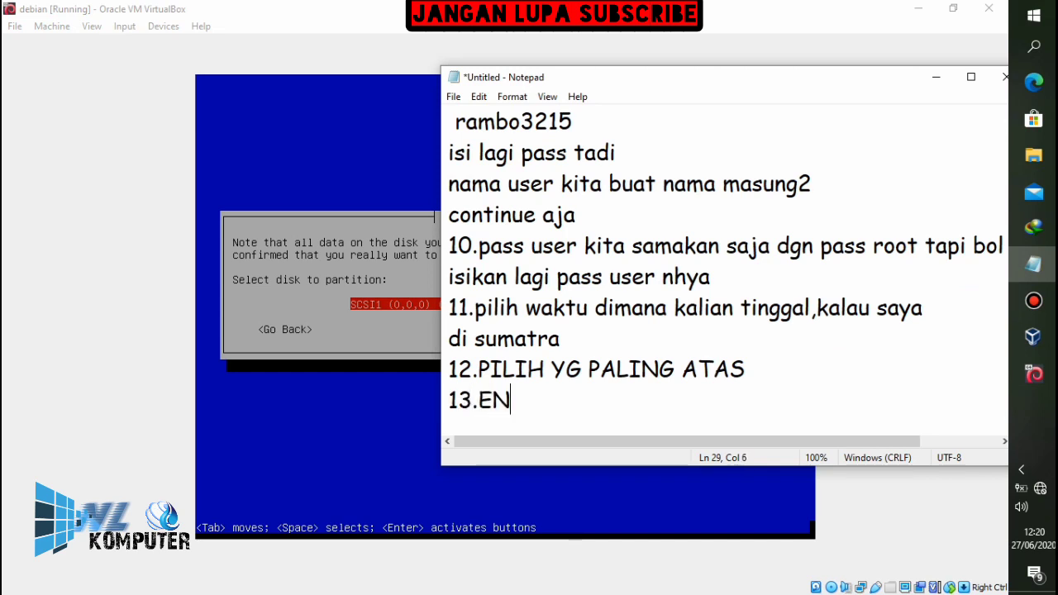
pyautogui.write('TER AJA LAGI')
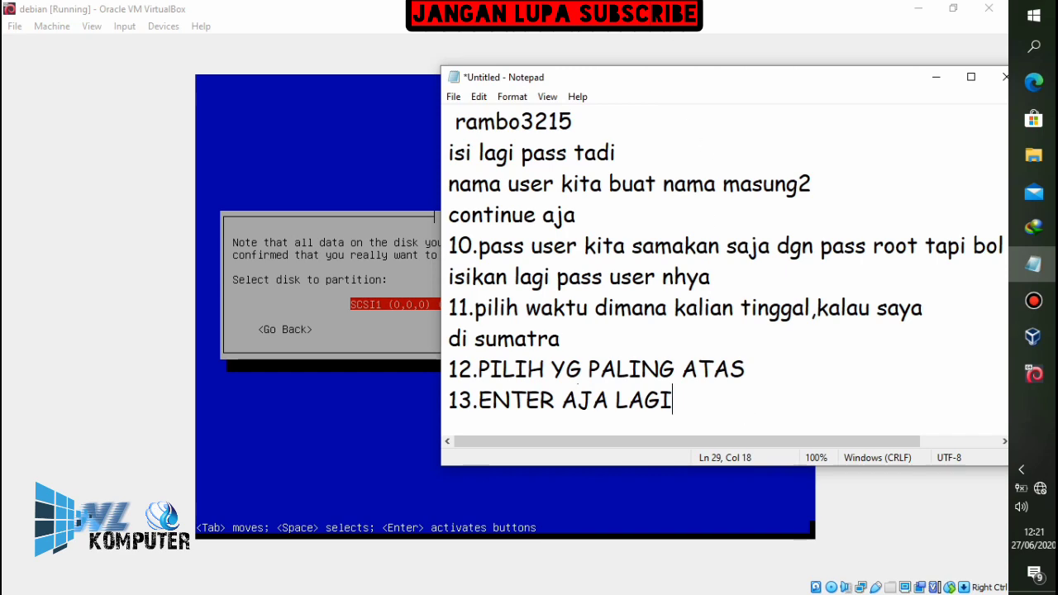
pyautogui.click(1033, 264)
pyautogui.press('Return')
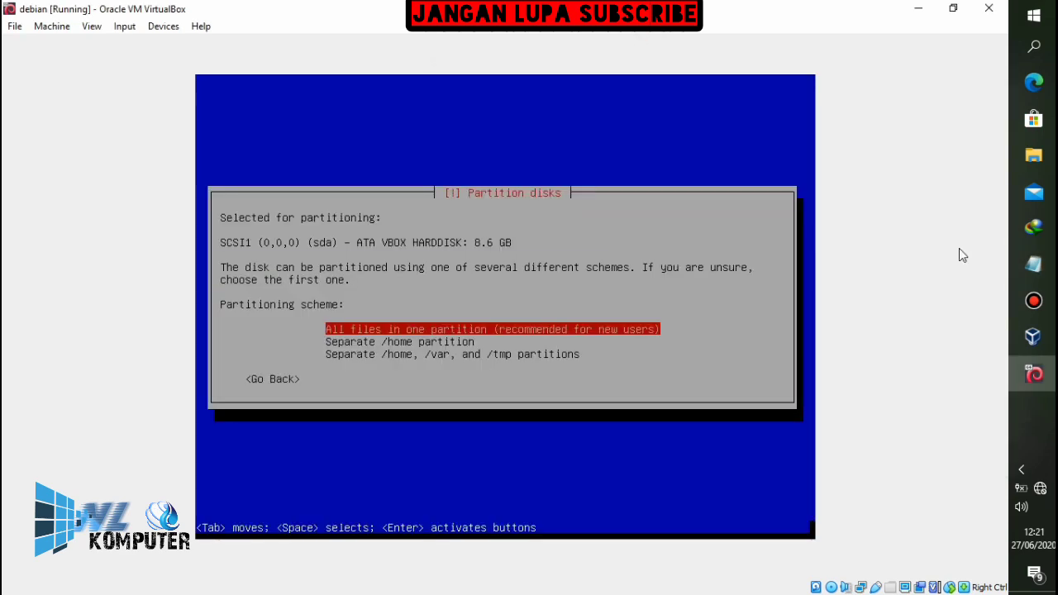
# Note '14.PILIH YG PALING BAWAH' and pick the separate /home, /var, /tmp scheme
pyautogui.click(1033, 264)
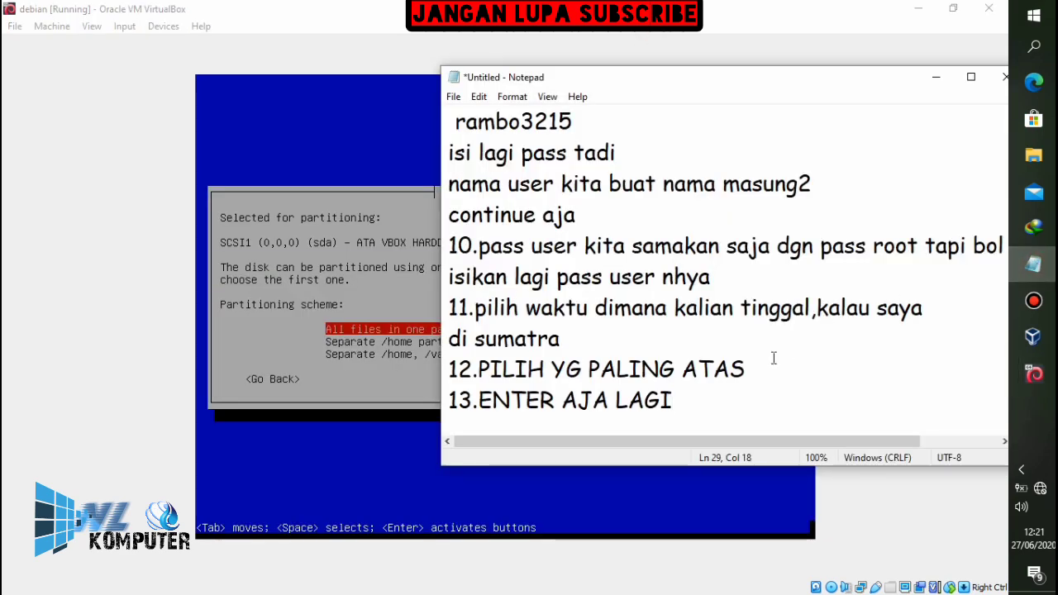
pyautogui.press('Return')
pyautogui.write('14.')
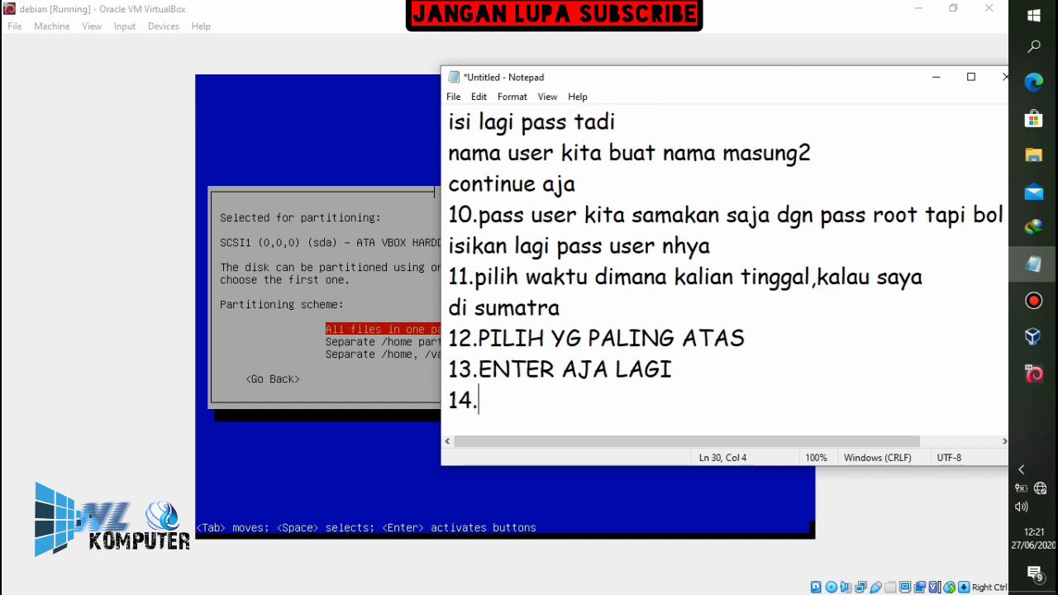
pyautogui.write('PILIH Y')
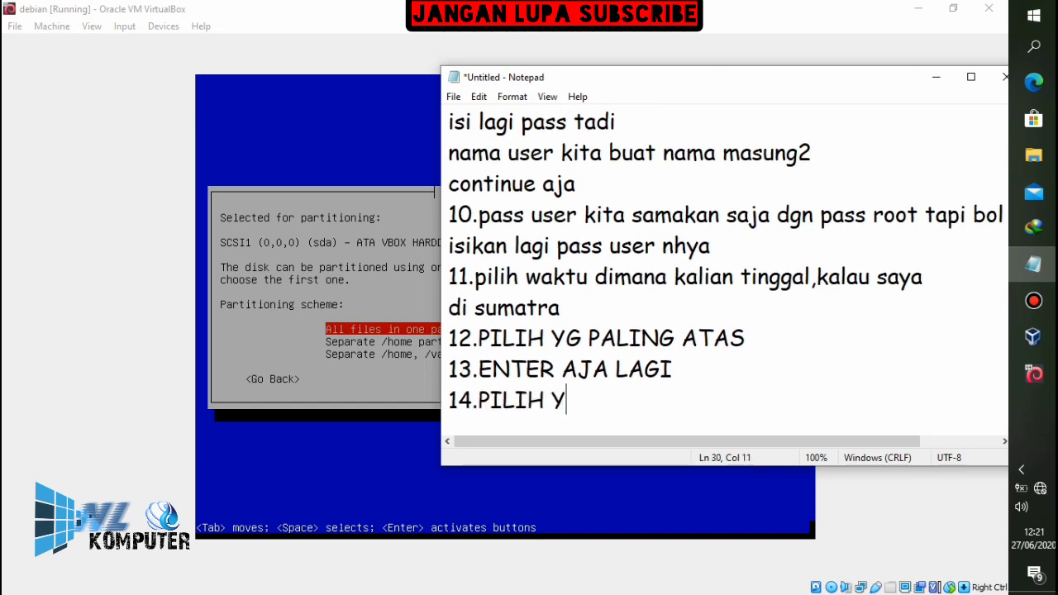
pyautogui.write('G PALING')
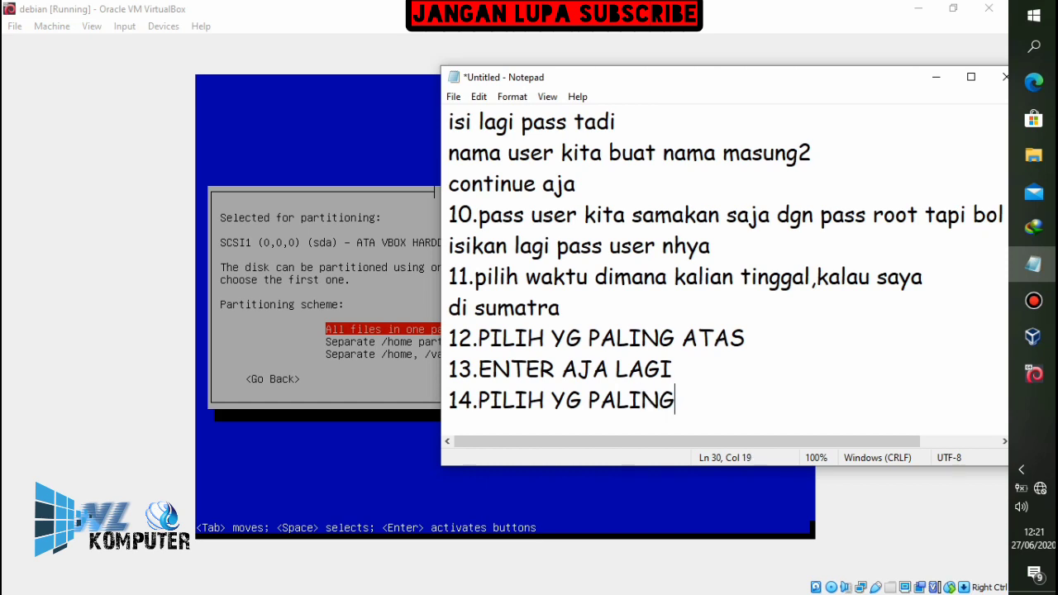
pyautogui.write(' BAWAH')
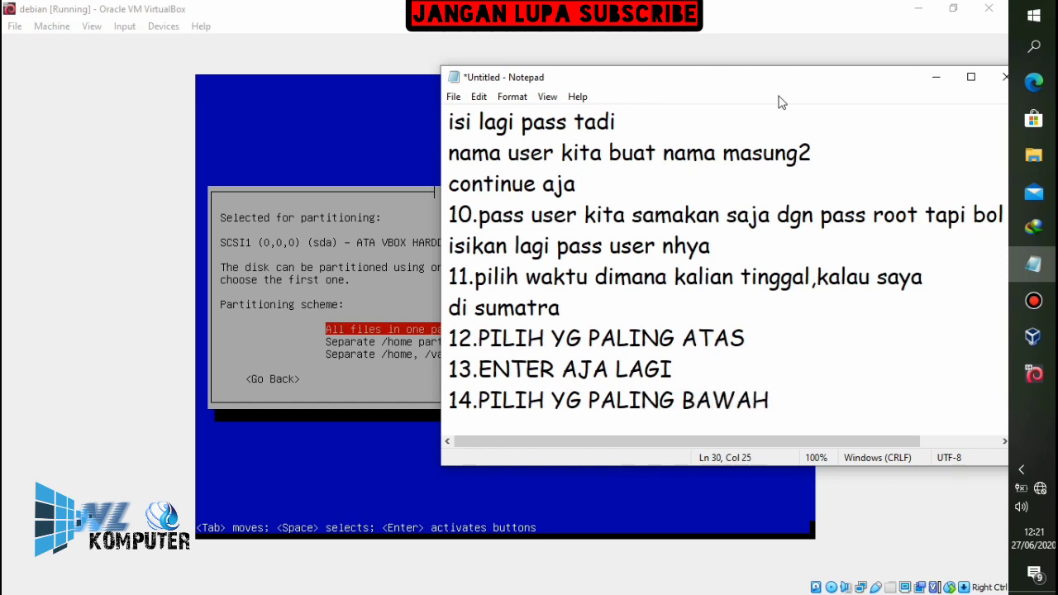
pyautogui.click(727, 25)
pyautogui.press('Down')
pyautogui.press('Down')
# Accept separate /home, /var and /tmp partitions, then note 'ENTER UNTUK FINIS' on a new Notepad line
pyautogui.press('Return')
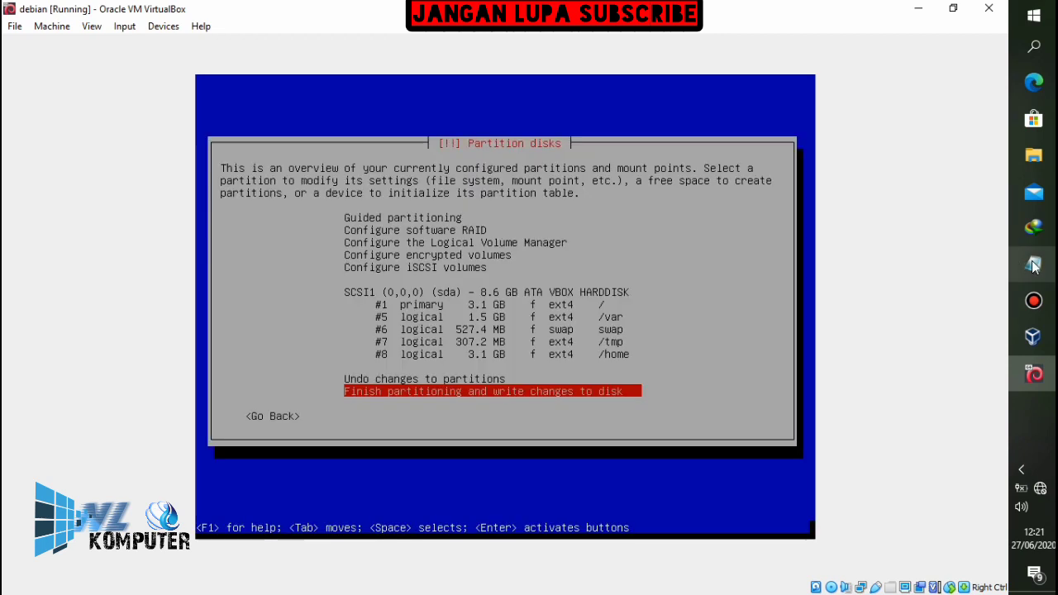
pyautogui.moveTo(1033, 264)
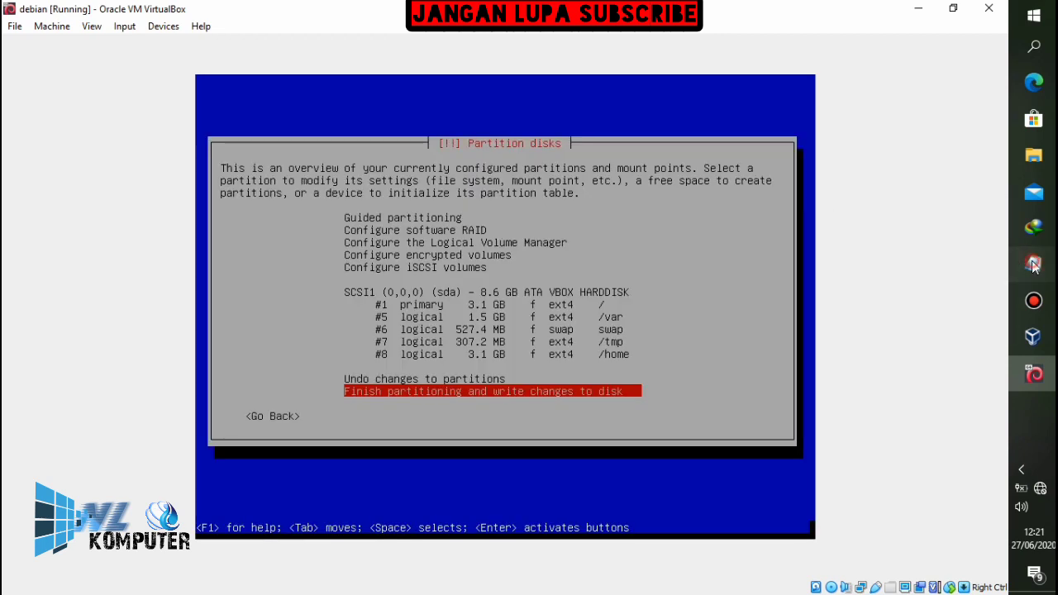
pyautogui.click(1033, 264)
pyautogui.press('Return')
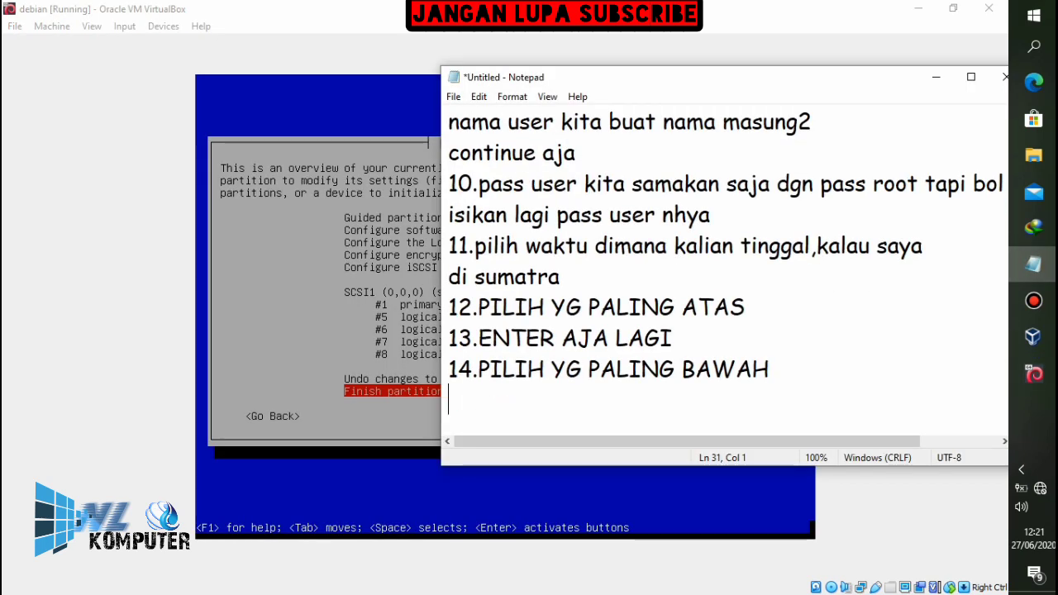
pyautogui.write('ENTER ')
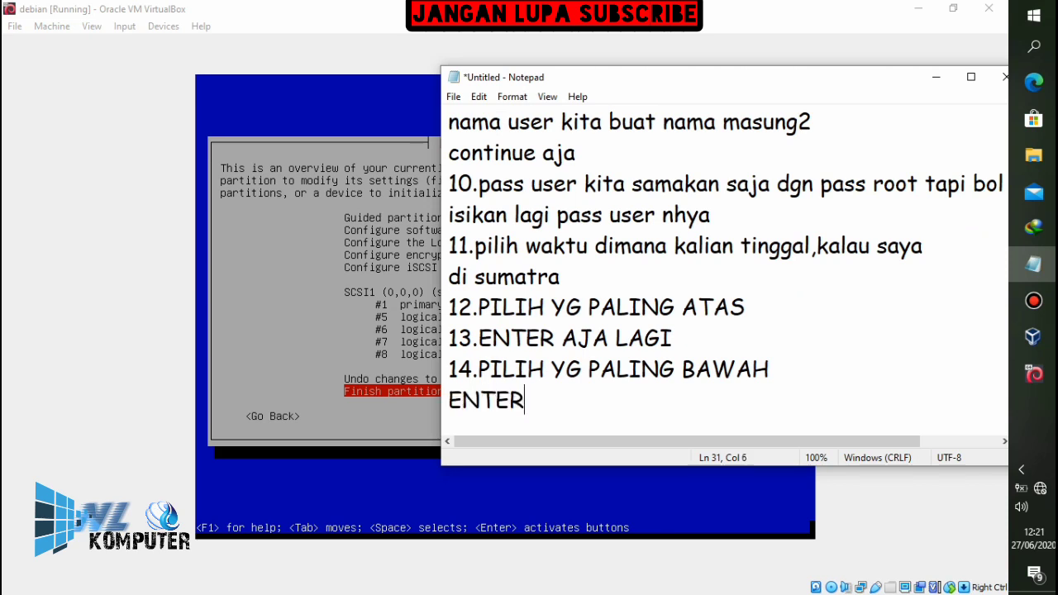
pyautogui.write('UNTU')
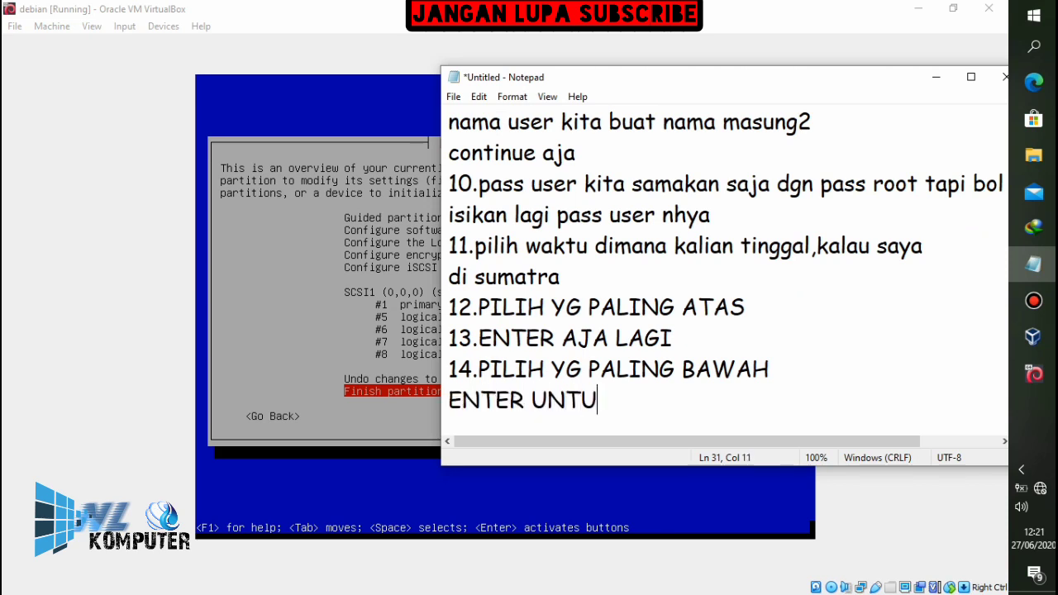
pyautogui.write('K FINIS')
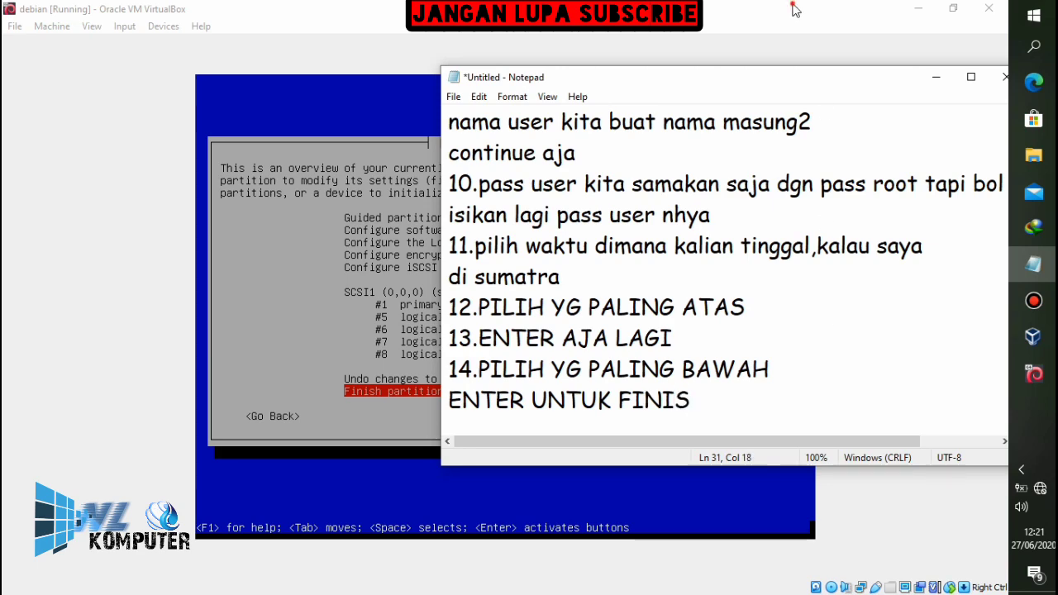
# Finish partitioning so the installer asks to write the partition changes to disk
pyautogui.click(935, 77)
pyautogui.press('Return')
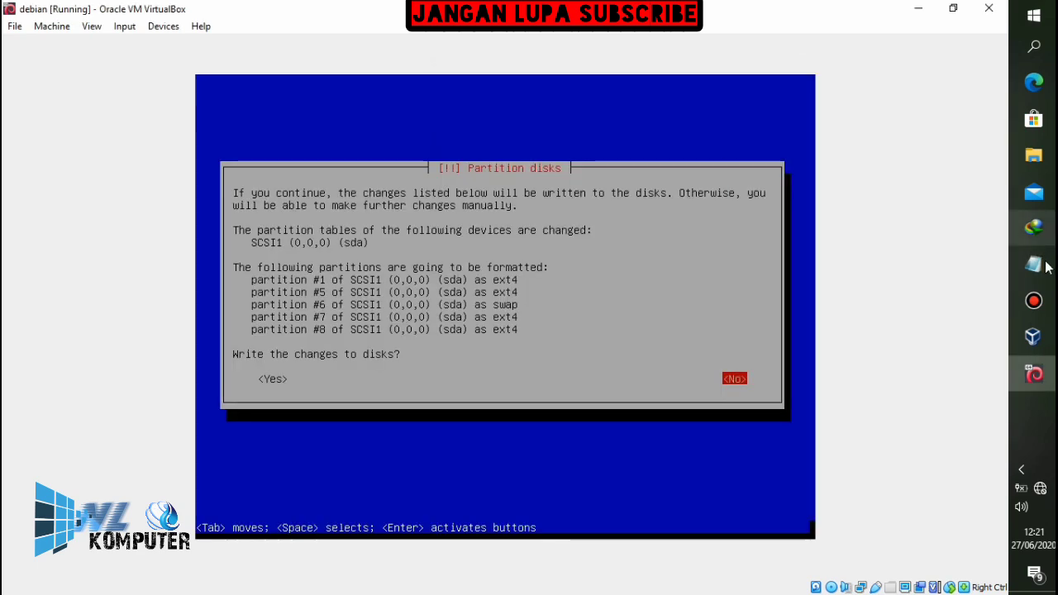
pyautogui.click(1033, 264)
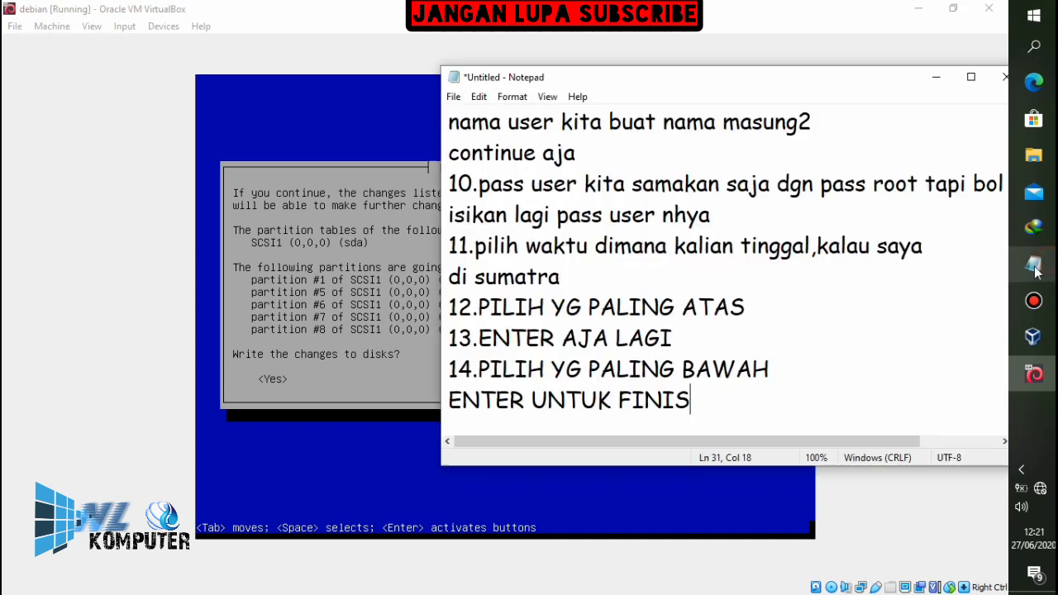